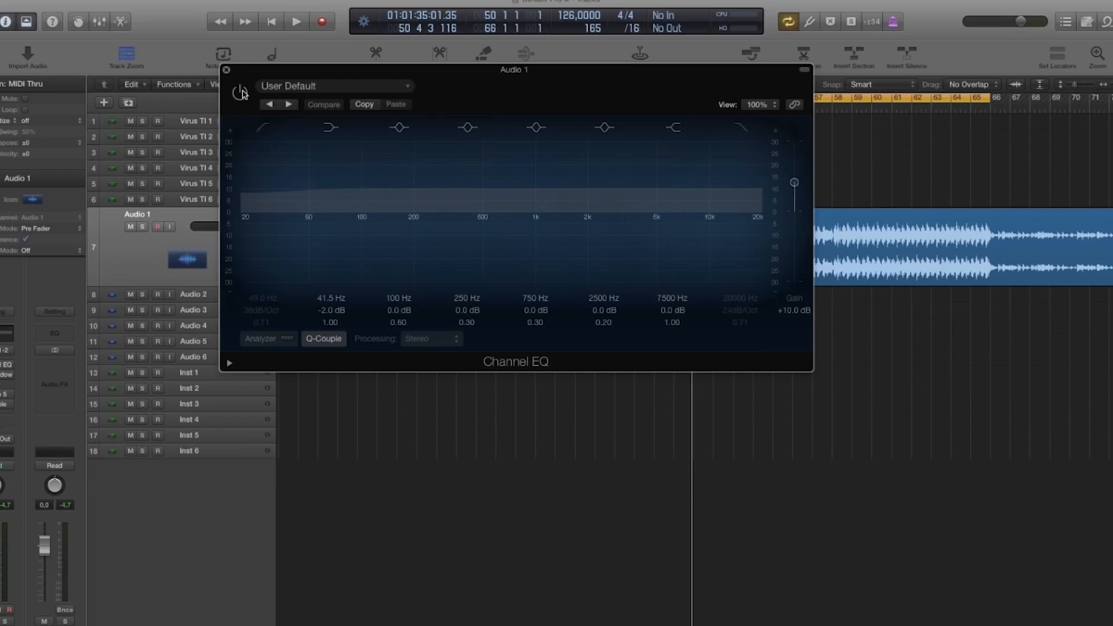
Enable the Channel EQ on Audio 1, play the loop with it, and close the plug-in window.
click(239, 93)
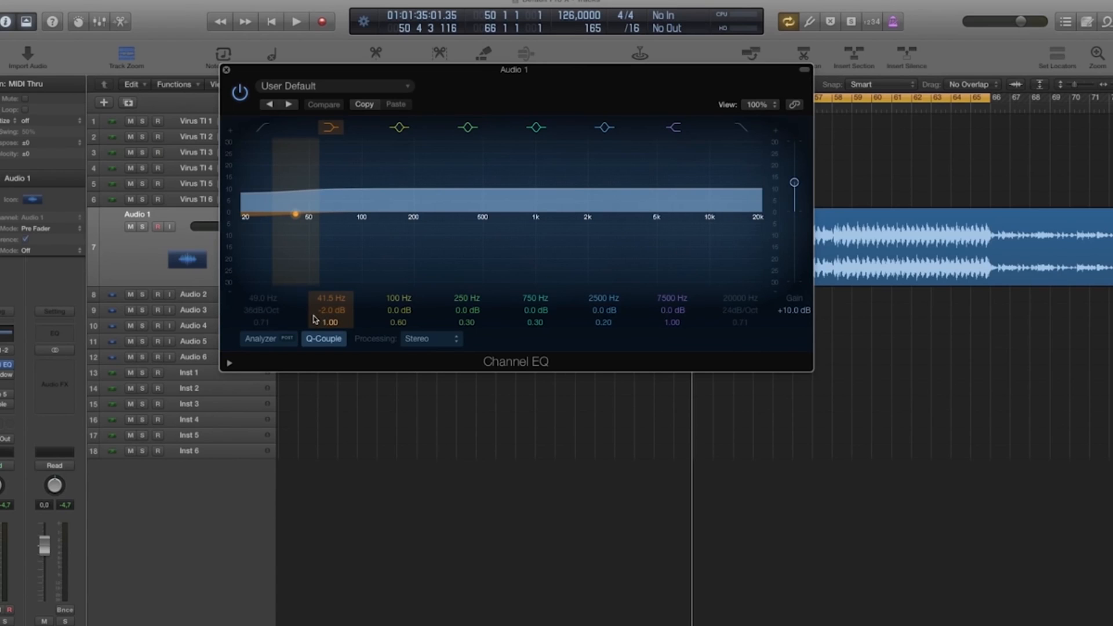
key(space)
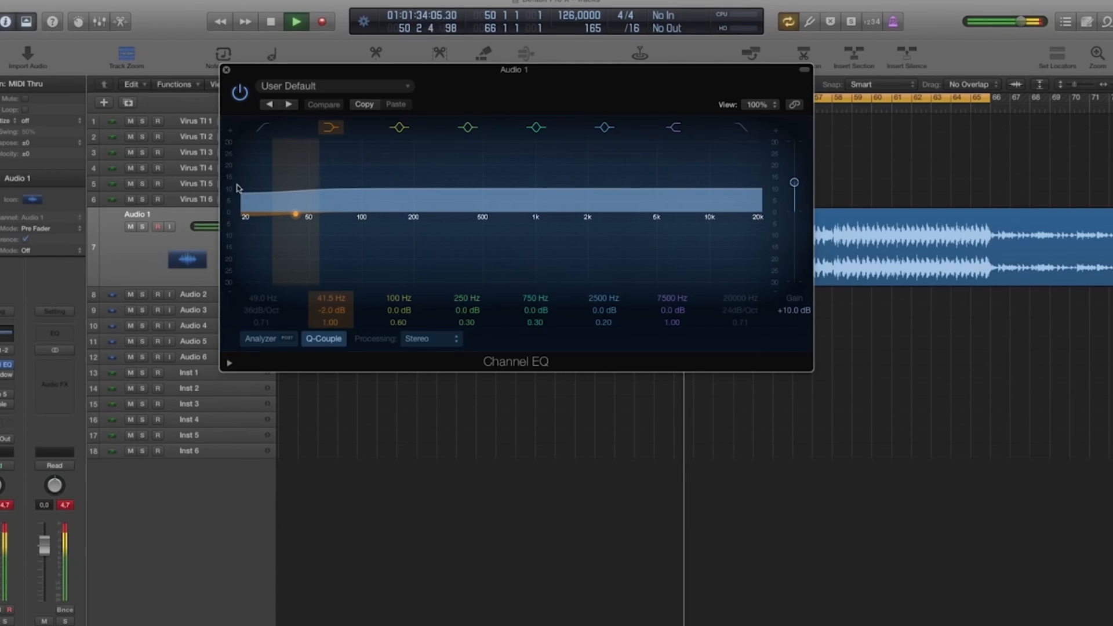
click(226, 69)
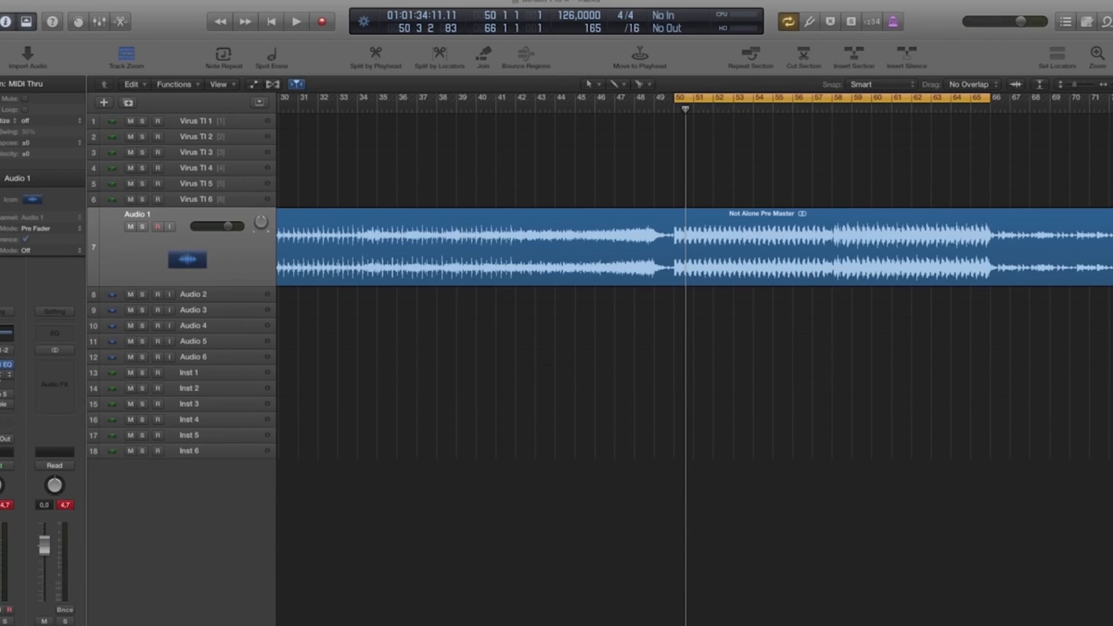
Load the factory preset Pres20: Mastering Discr Steel in Audio 1's Shadow Hills Mastering Compressor, enable the plug-in, and close it.
click(2, 375)
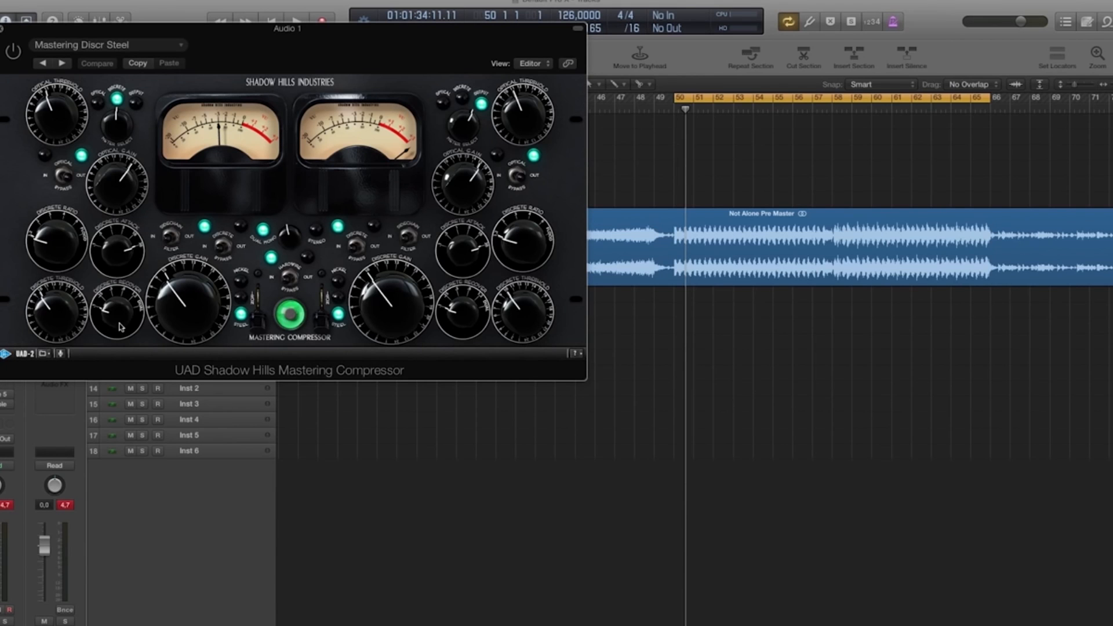
drag(236, 40, 502, 81)
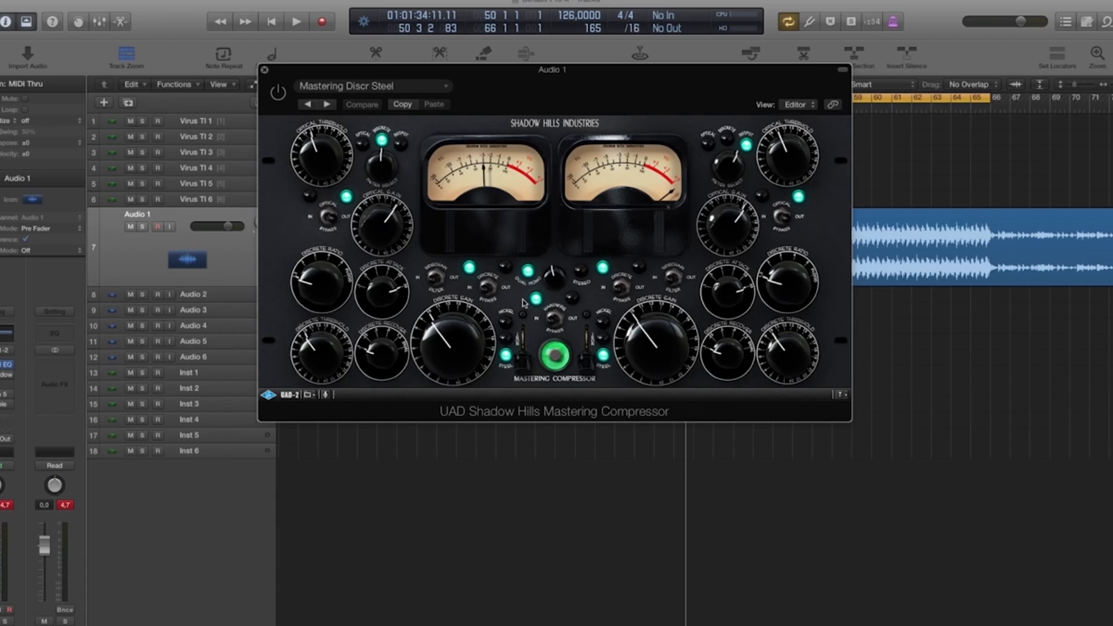
click(432, 88)
mouse_move(372, 325)
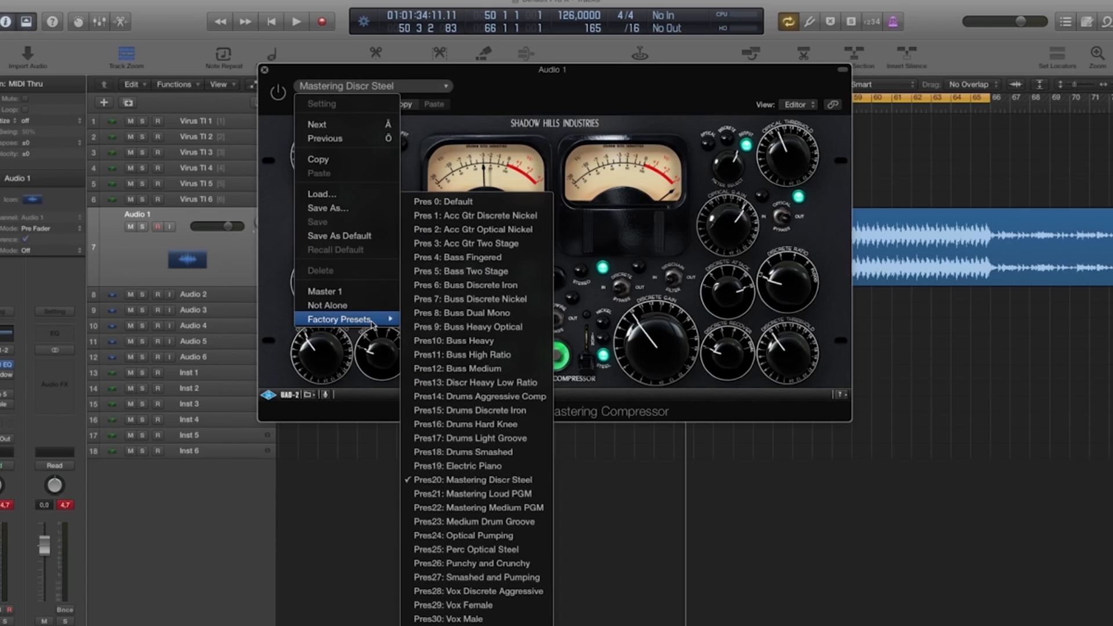
click(442, 480)
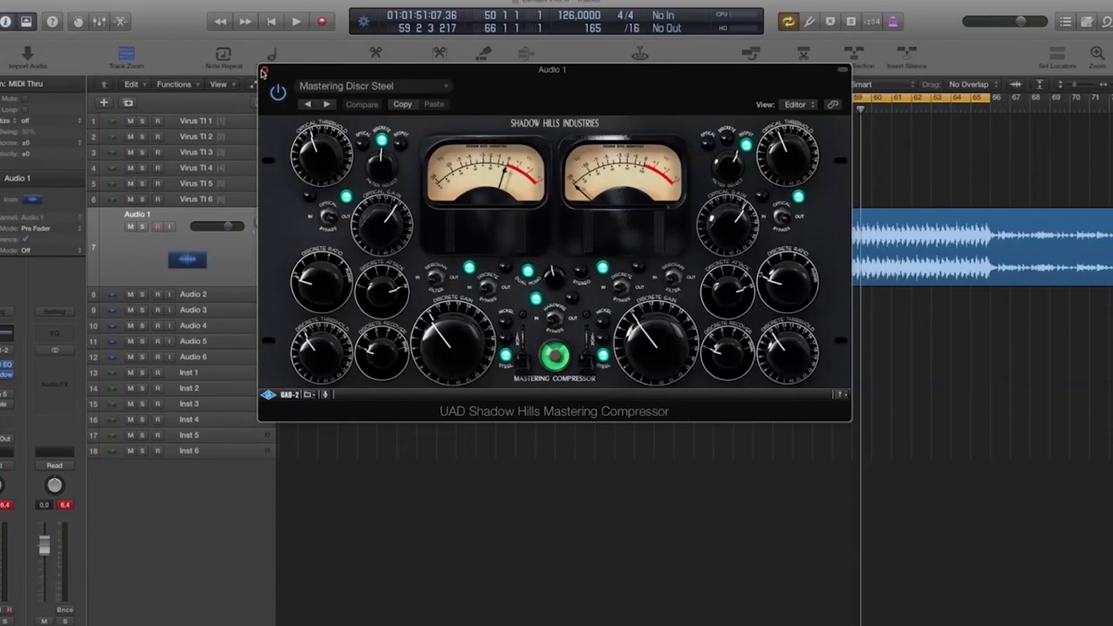
click(264, 70)
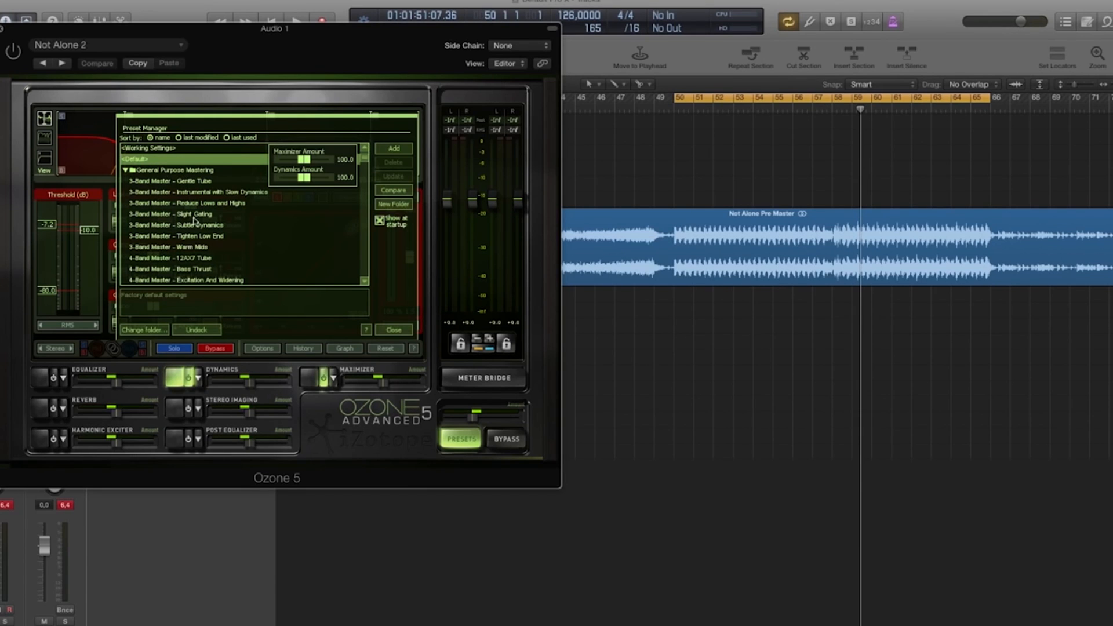
Load the House Master - Basic preset in Ozone 5 and move its window clear of the channel strip.
scroll(194, 220, down, 10)
scroll(194, 225, down, 15)
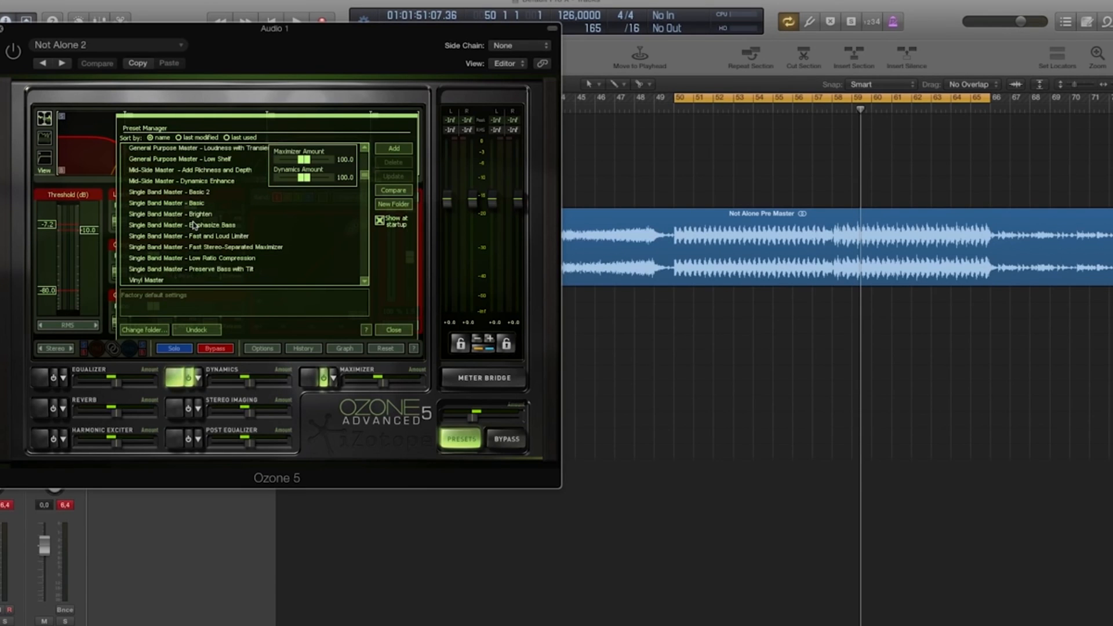
scroll(194, 225, down, 10)
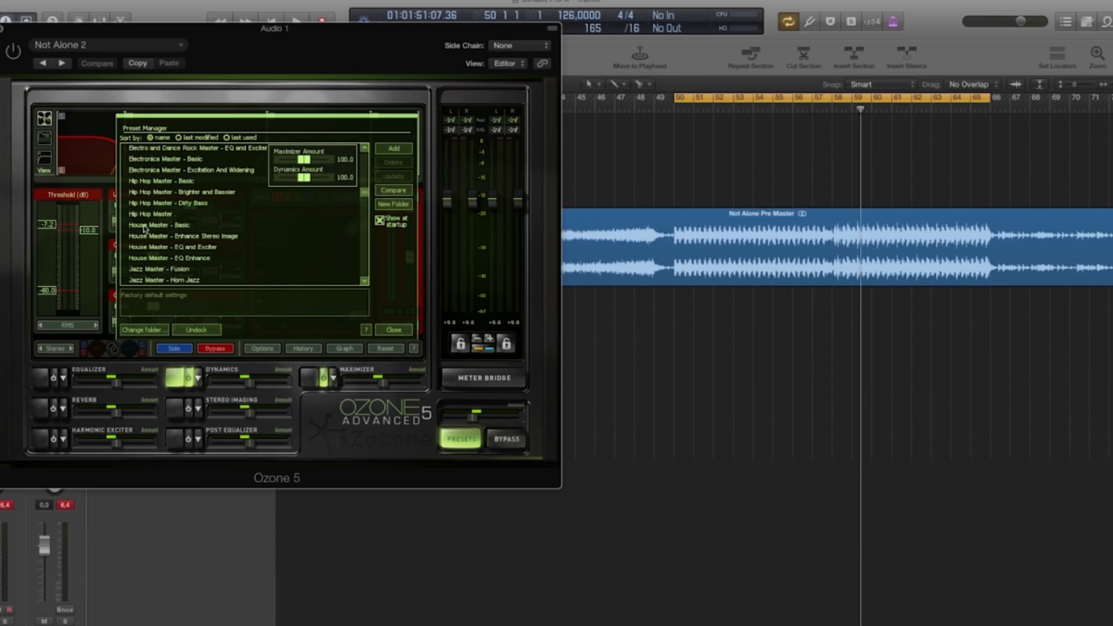
click(145, 226)
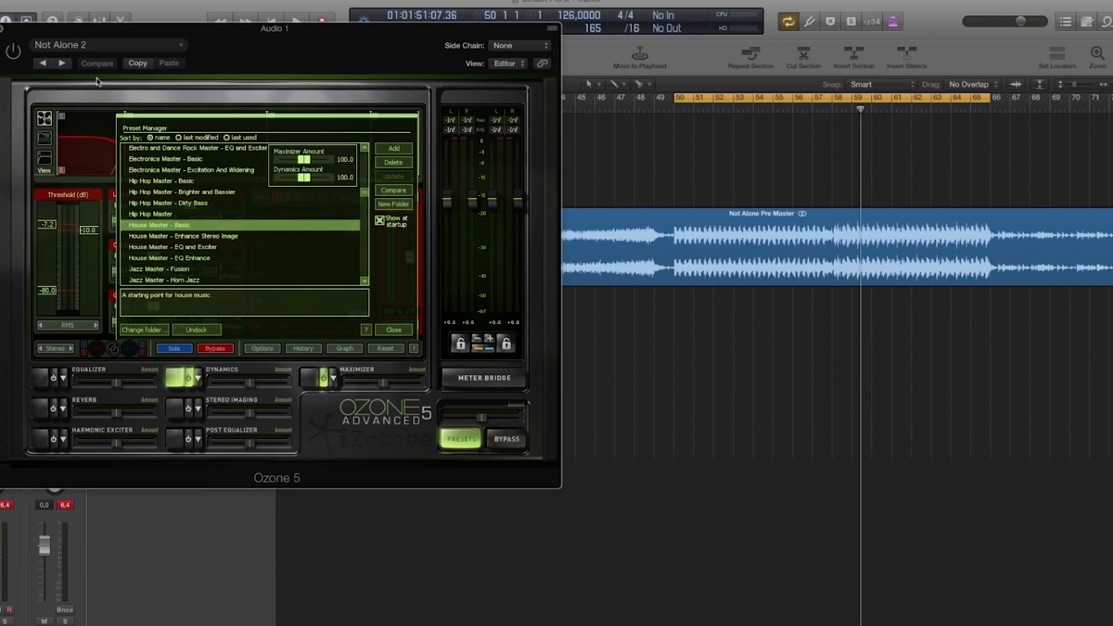
drag(236, 51, 454, 76)
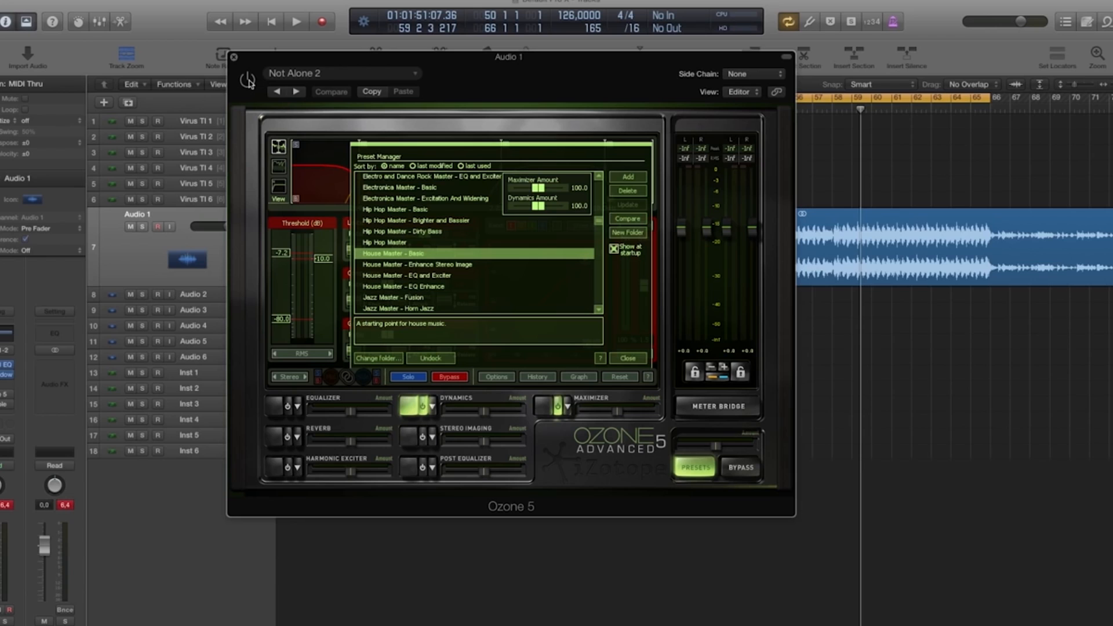
Enable Ozone 5 during playback to compare the loop without and with its processing.
key(space)
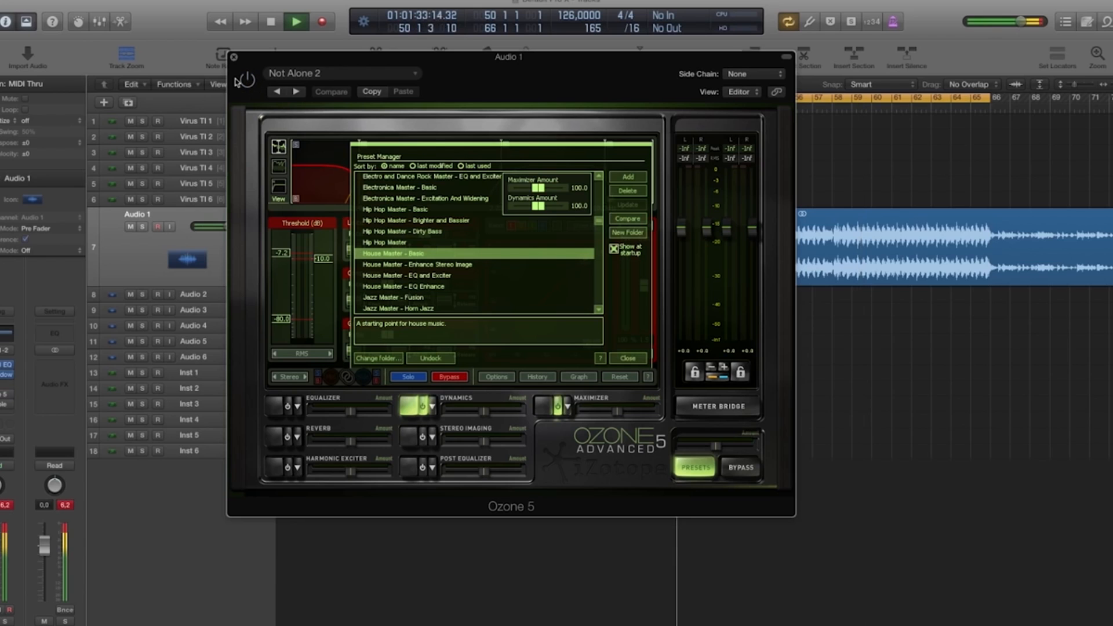
click(248, 84)
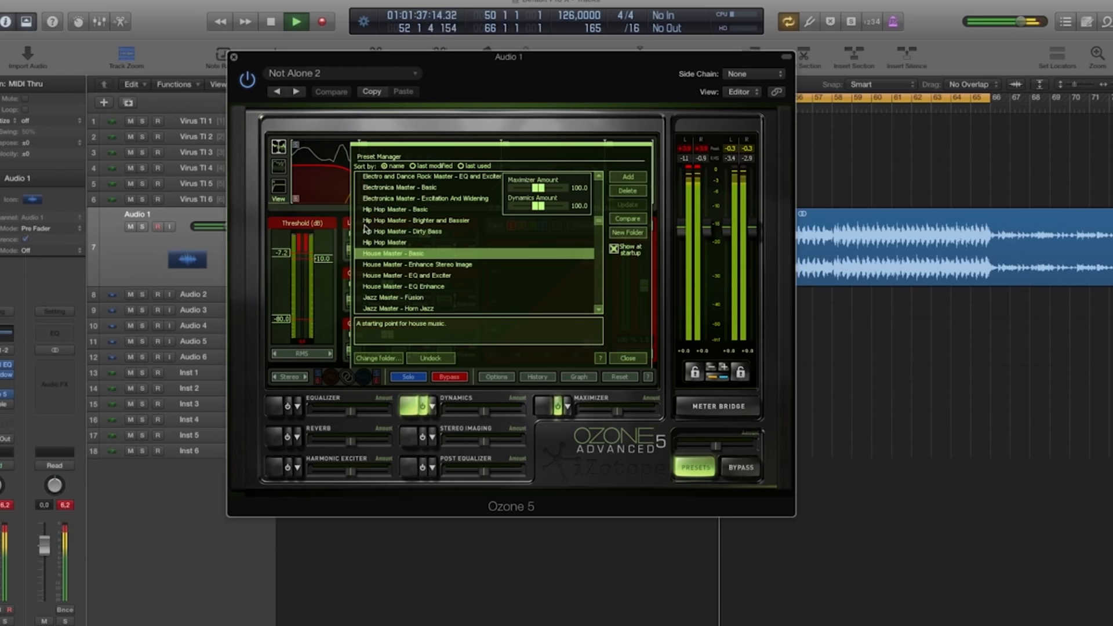
key(space)
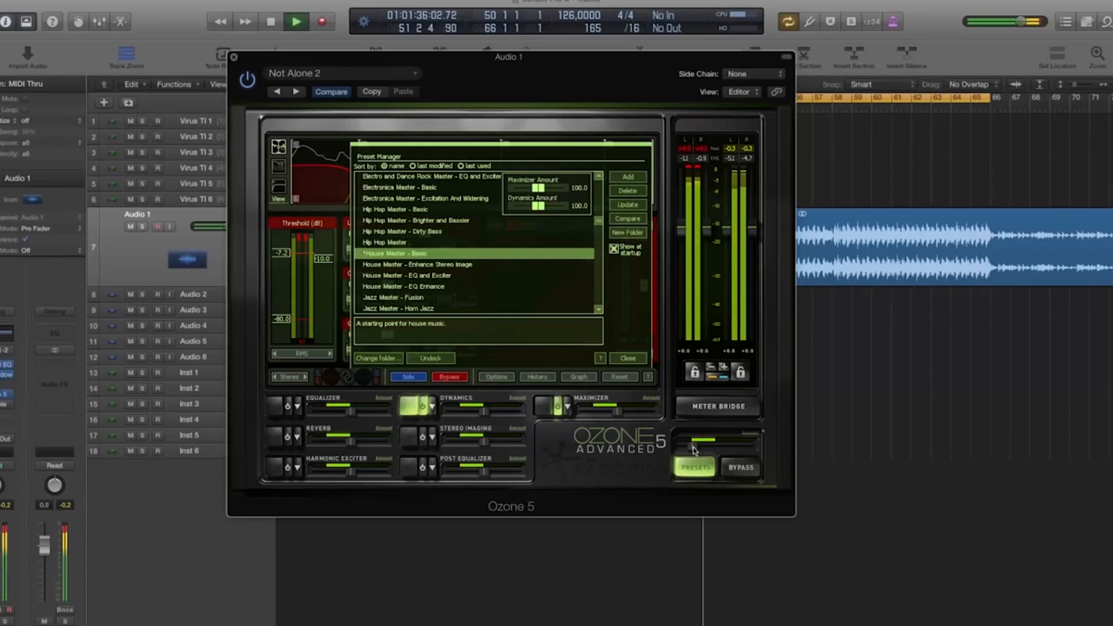
Return Ozone 5's overall preset amount slider to its centre during playback and close the Preset Manager.
drag(694, 449, 717, 450)
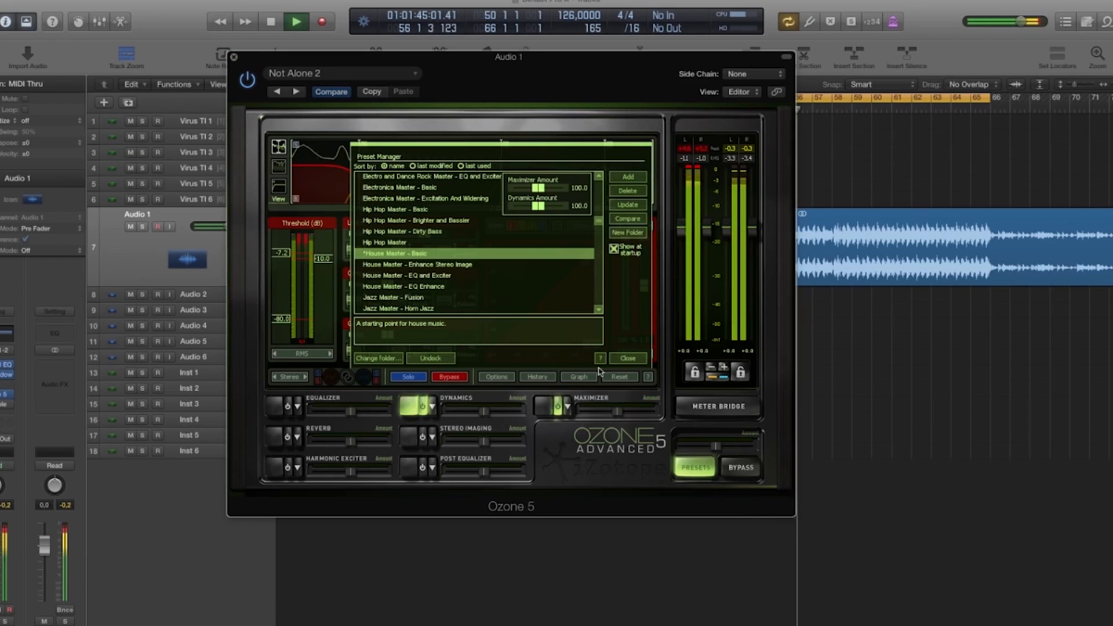
click(632, 359)
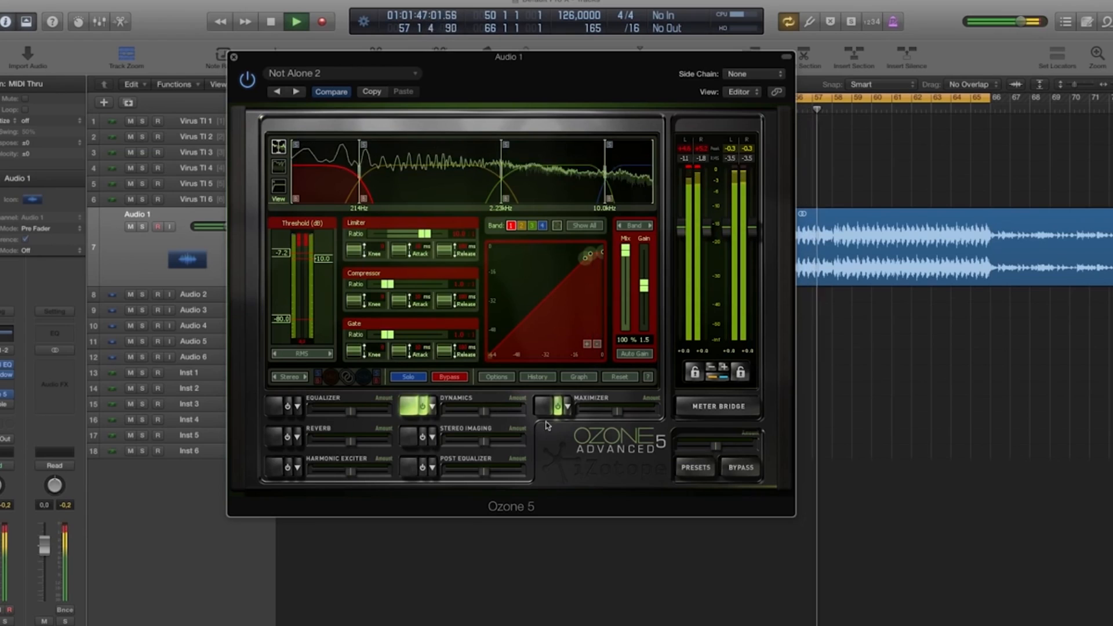
key(space)
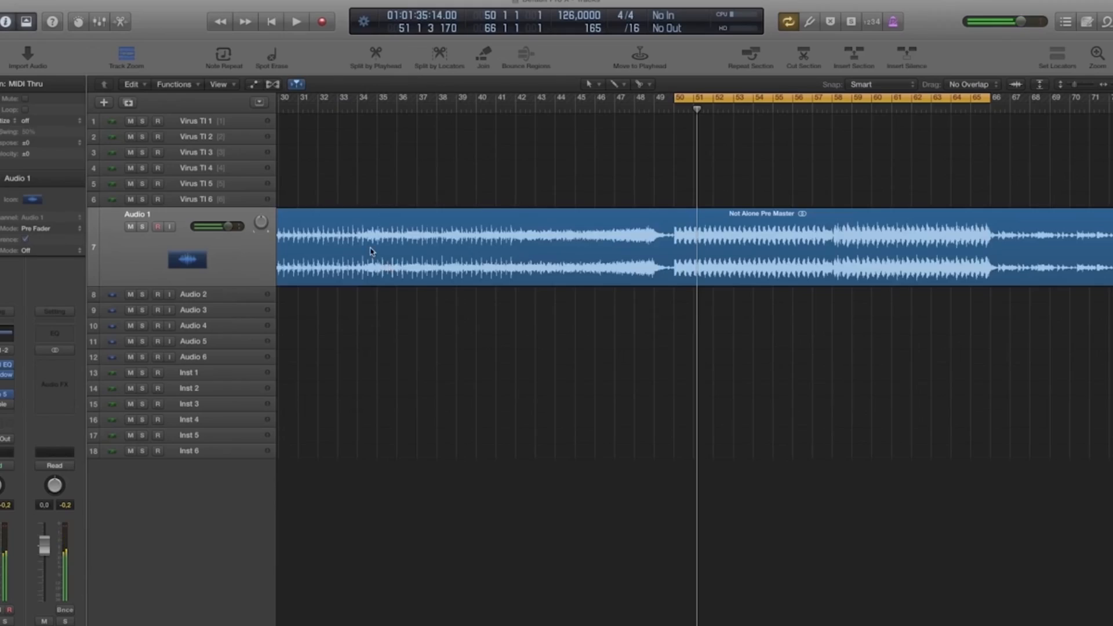
Copy the Not Alone Pre Master region from Audio 1 to Audio 2 and select the Audio 2 track.
drag(371, 260, 371, 312)
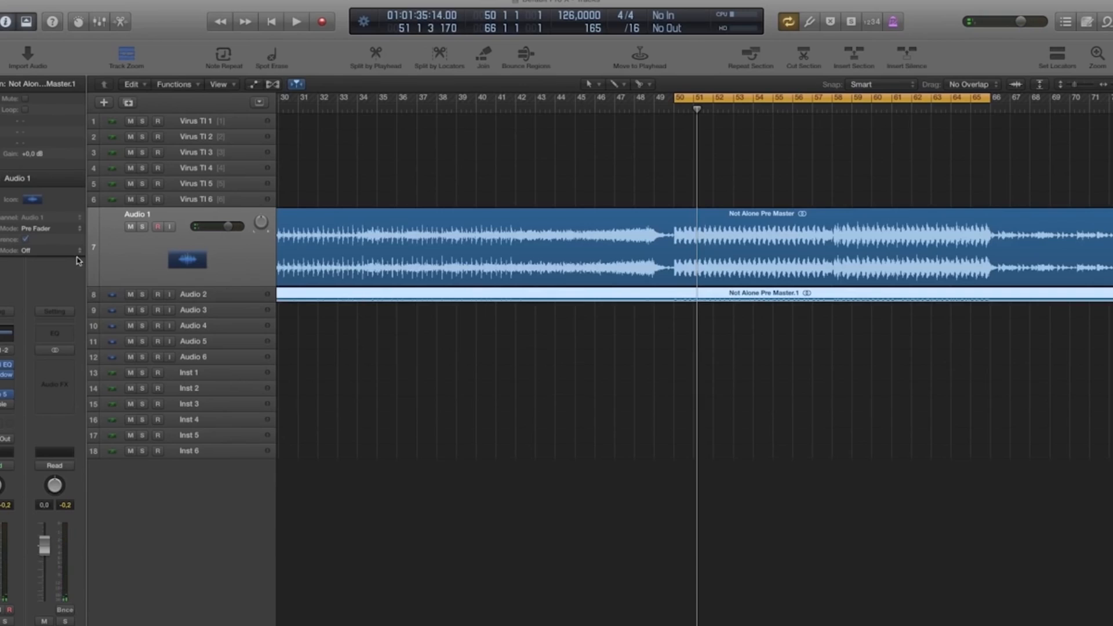
click(227, 303)
click(200, 216)
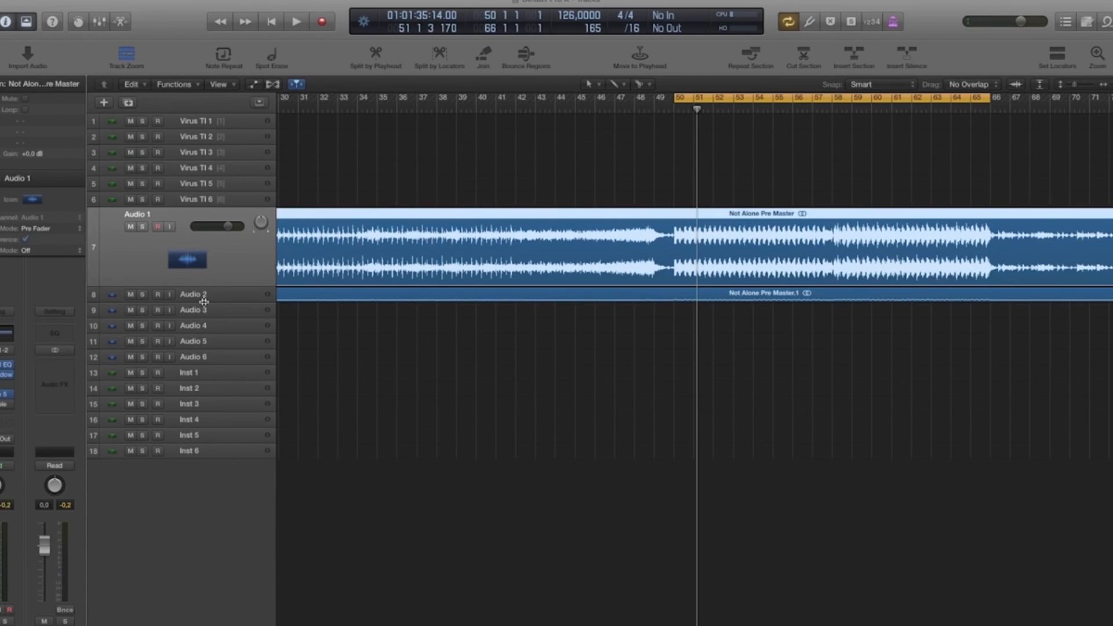
click(204, 302)
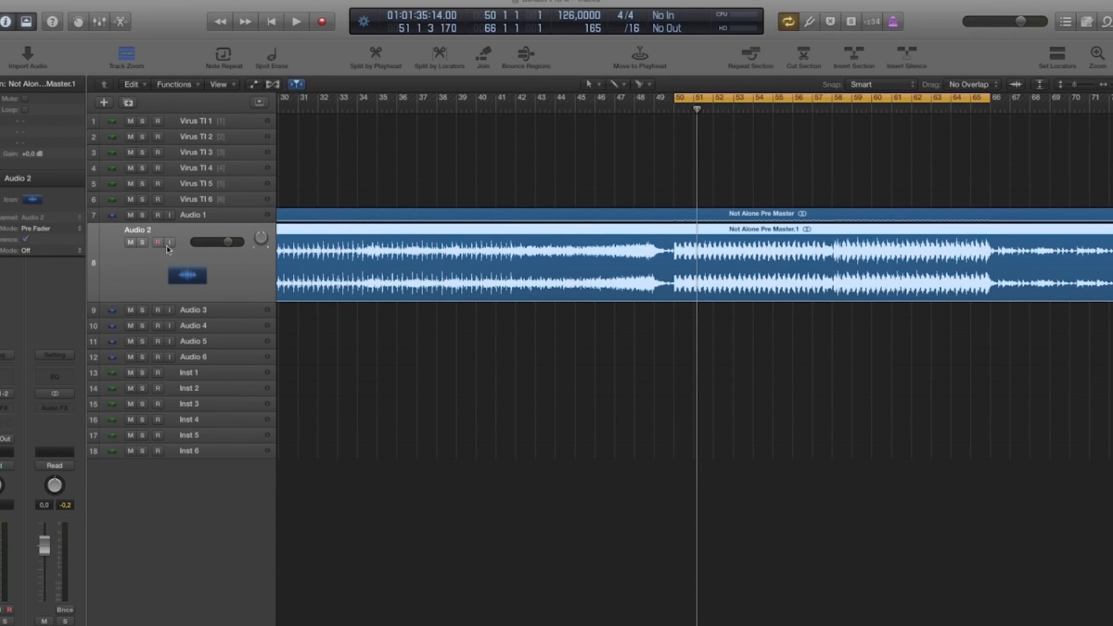
Compare the unprocessed and mastered versions by soloing Audio 2 and then Audio 1 during playback.
click(142, 243)
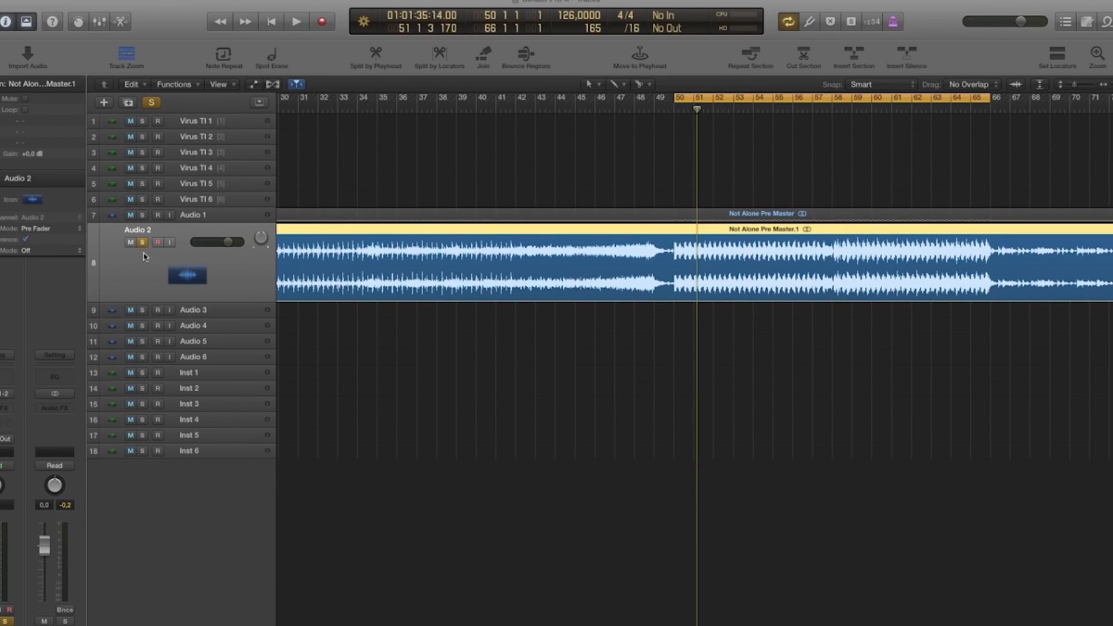
key(space)
key(space)
click(143, 242)
click(142, 215)
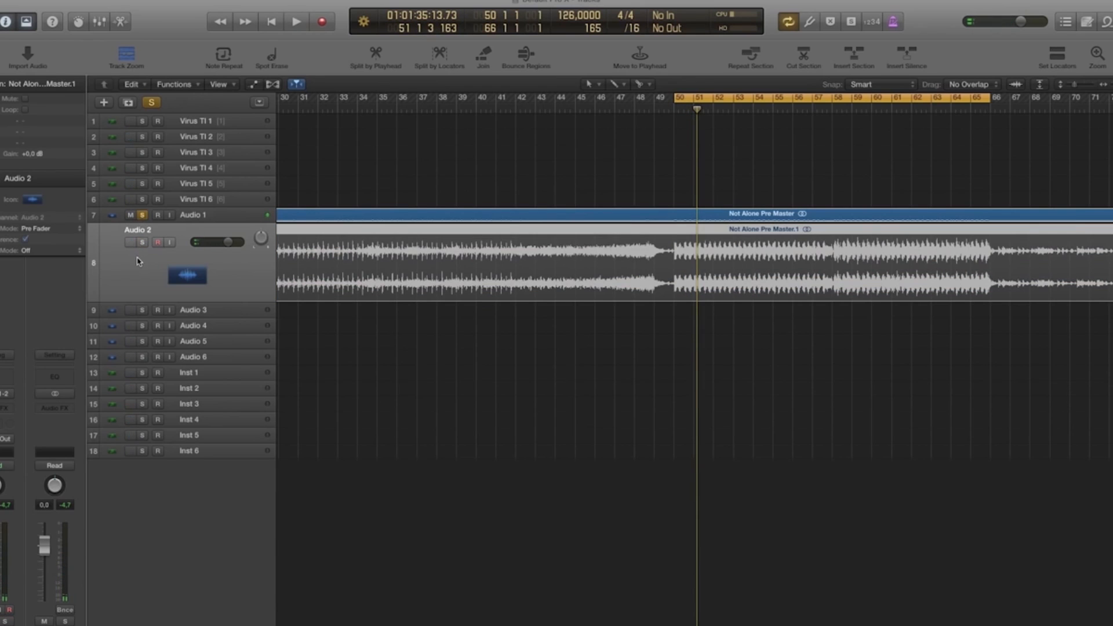
key(space)
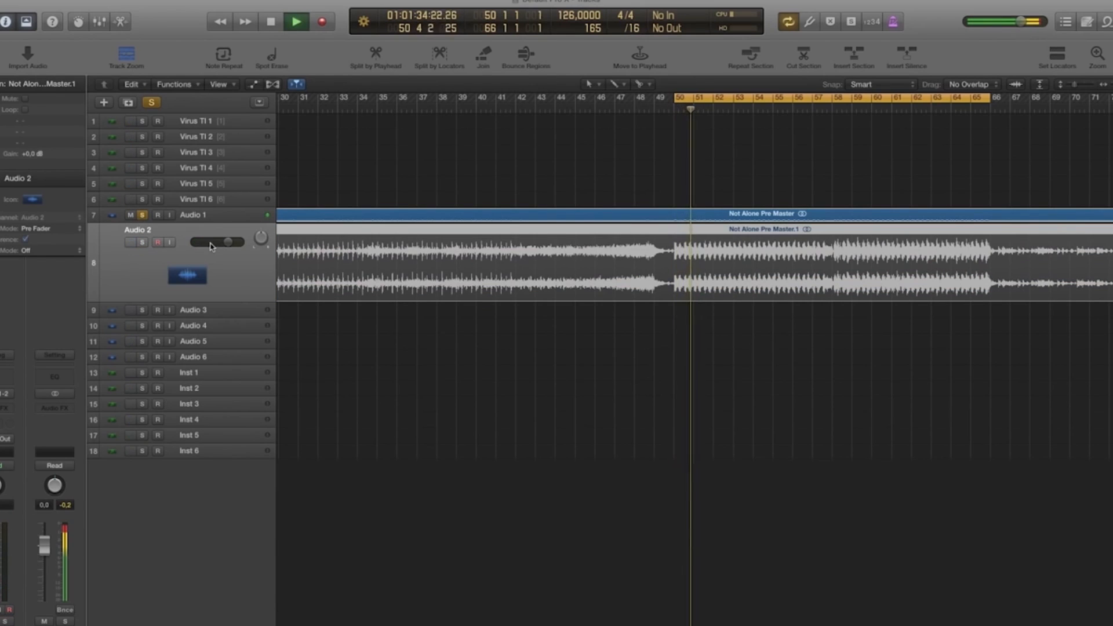
Select the Audio 1 track and play its soloed loop with Ozone 5 bypassed.
key(Up)
key(space)
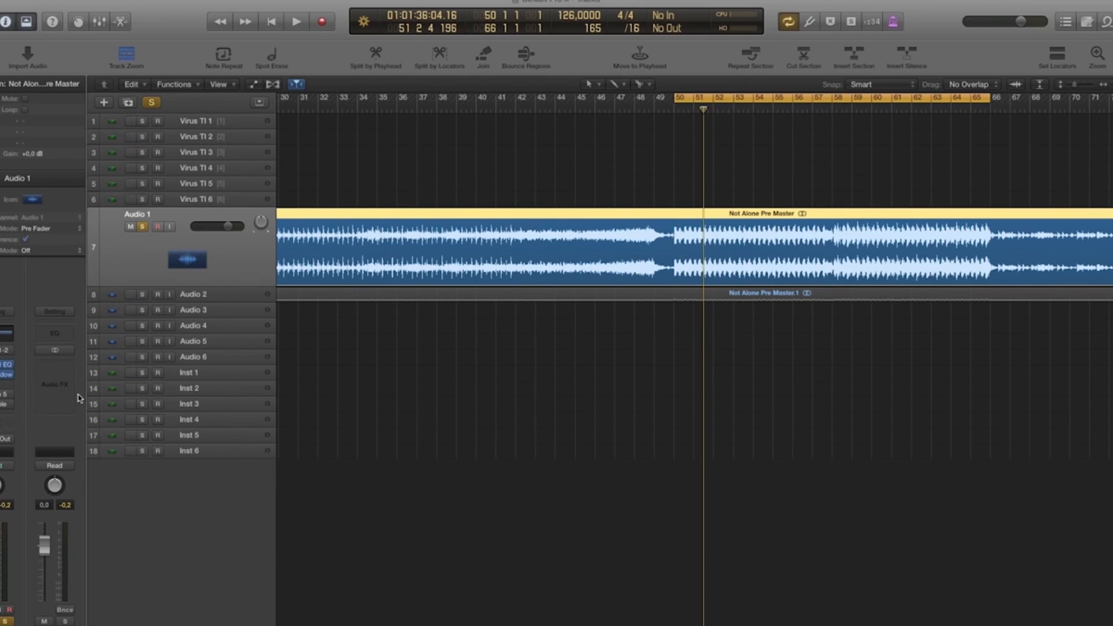
key(space)
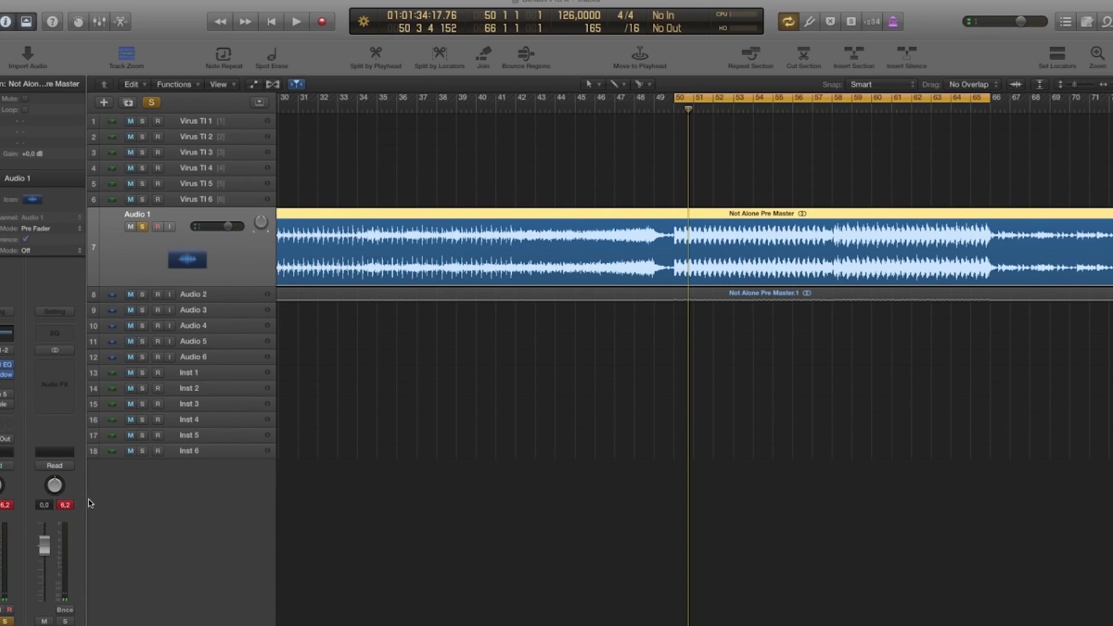
Open the Invisible Limiter on Audio 1 with the Phoenix mstr1 preset, enable it, and close its window.
click(2, 405)
drag(211, 36, 437, 88)
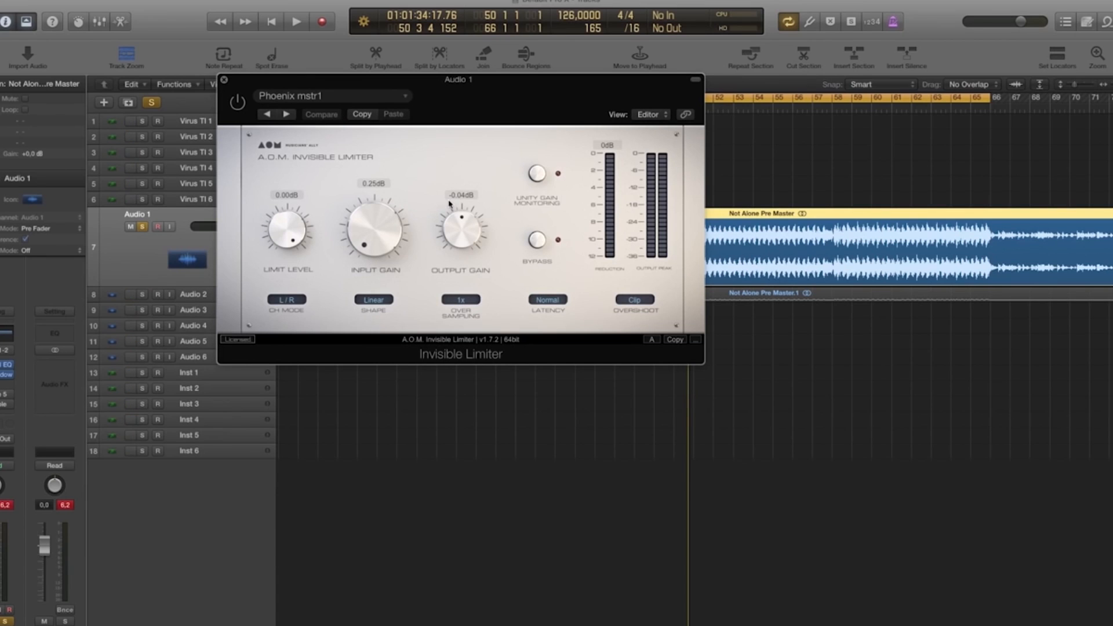
drag(441, 81, 524, 85)
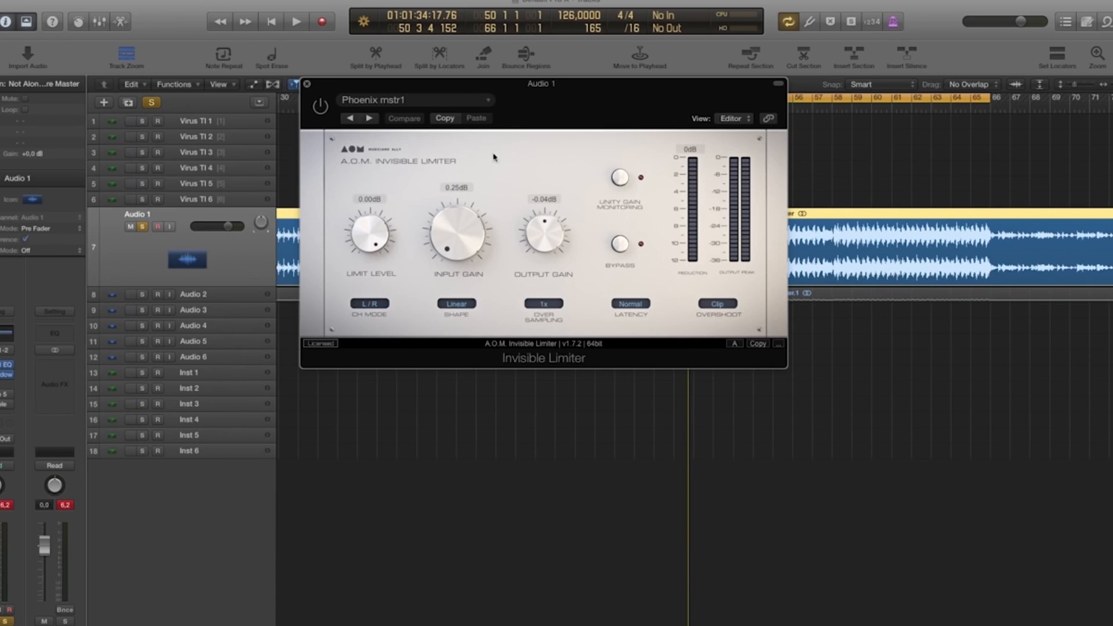
drag(487, 93, 521, 103)
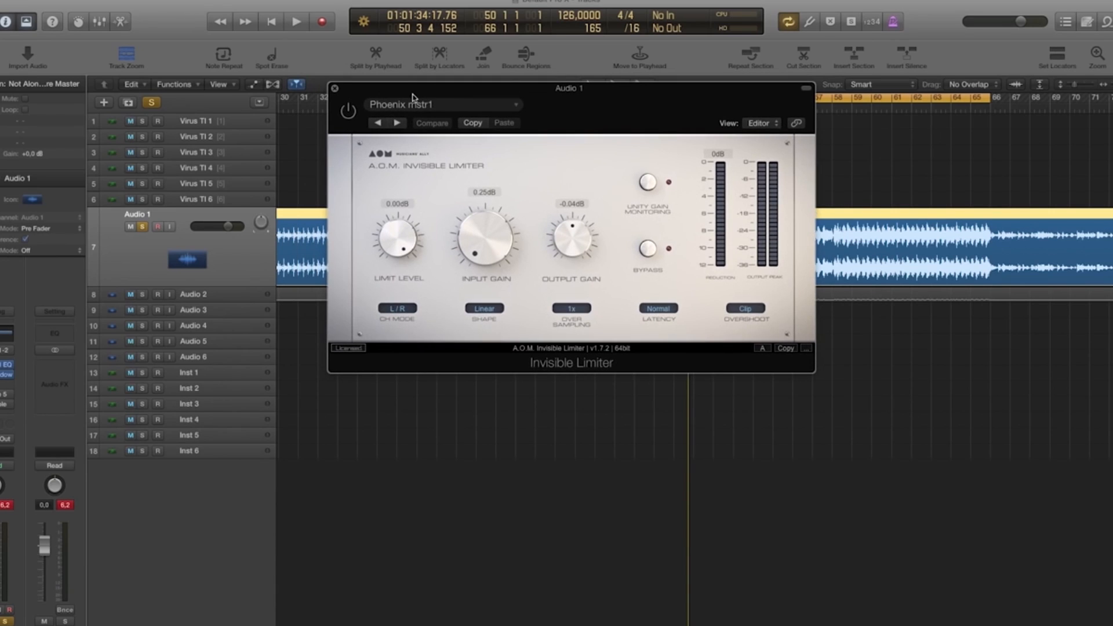
click(335, 90)
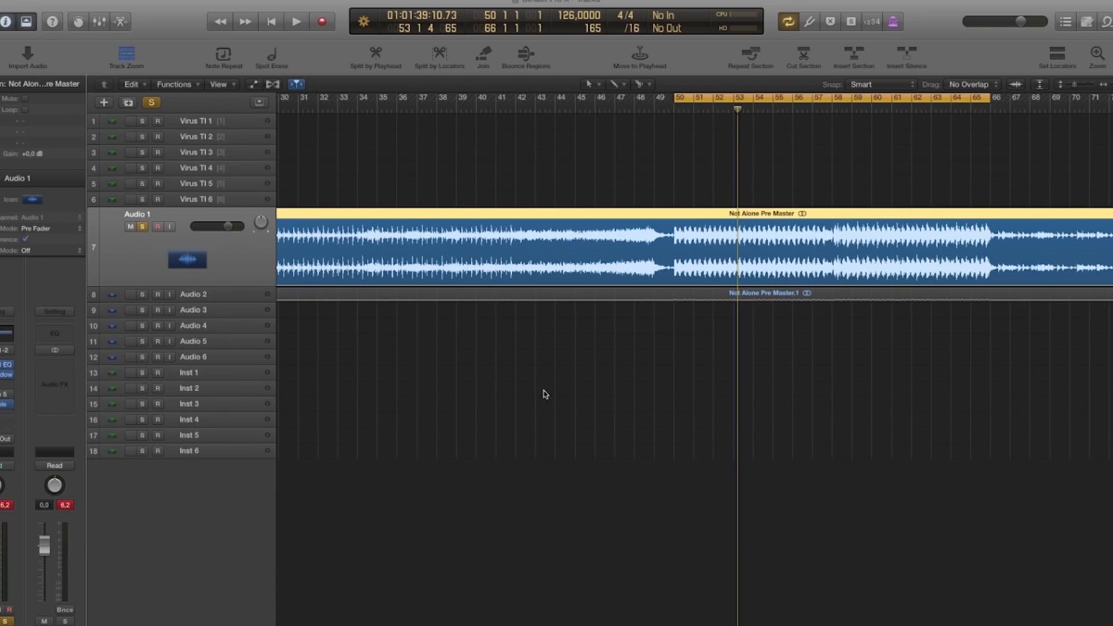
Zoom the timeline out to show the start of the song and review the Invisible Limiter's settings on Audio 1.
key(super+Left)
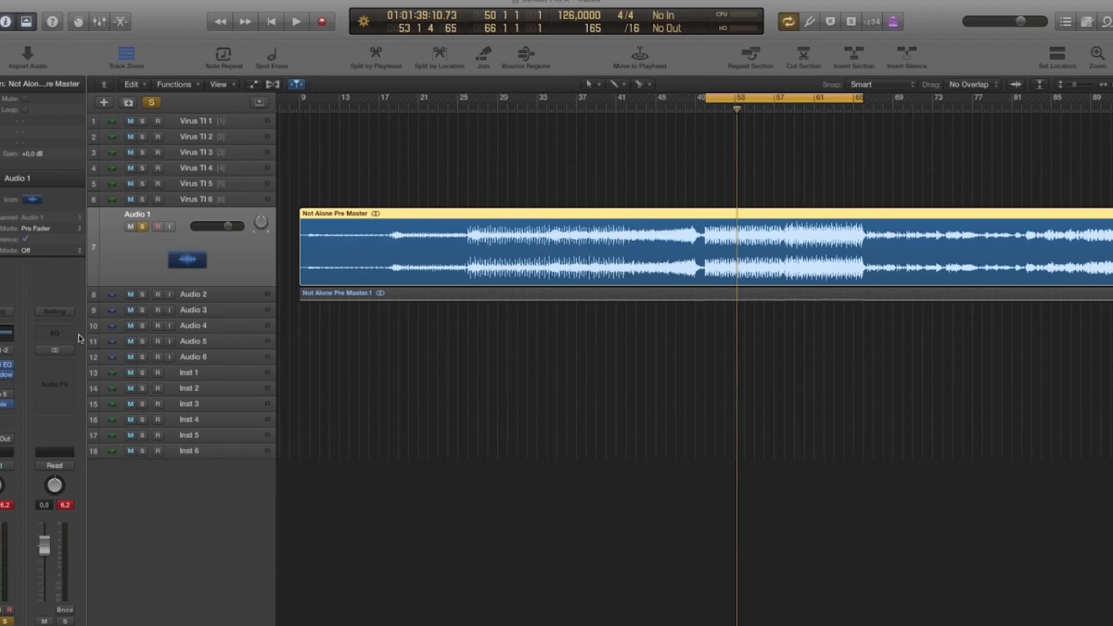
click(2, 409)
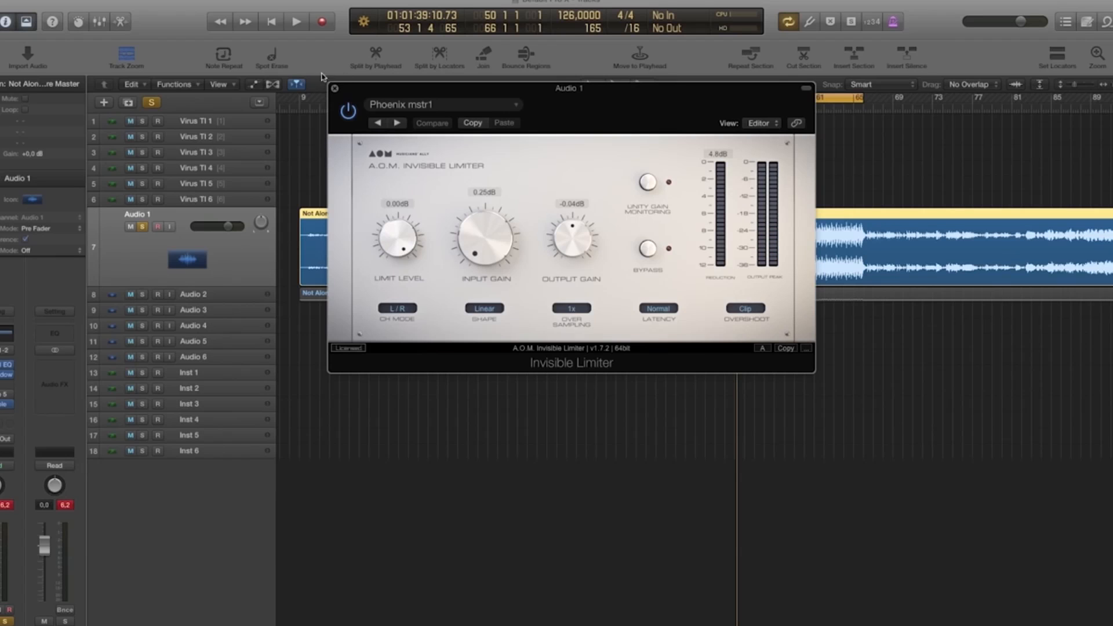
click(334, 90)
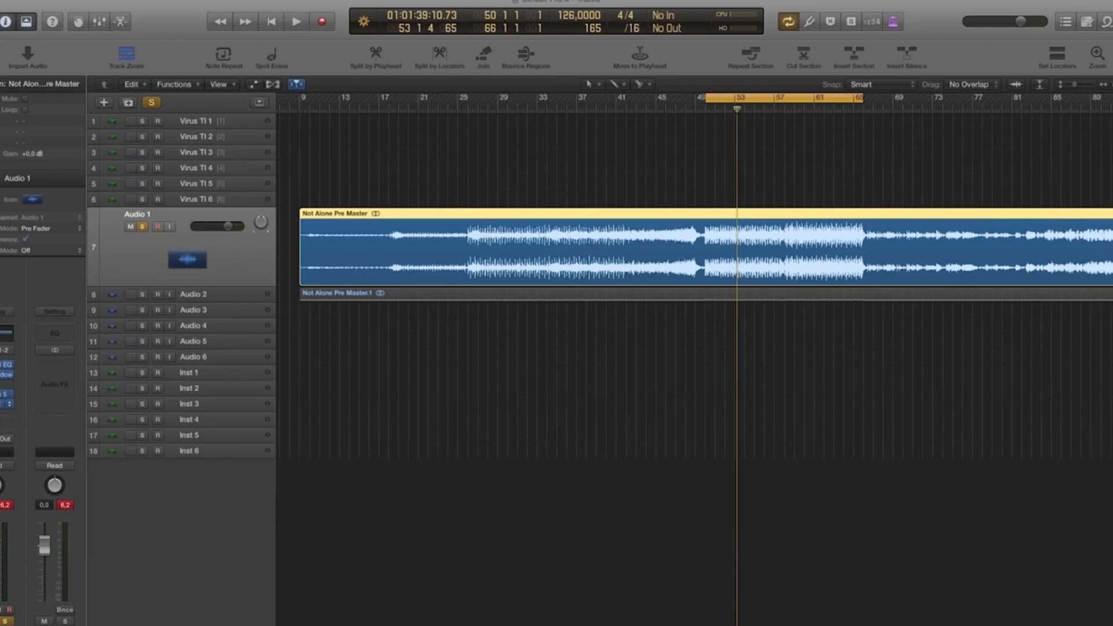
Play the soloed Audio 1 track and jump the playhead to about bar 57.
key(space)
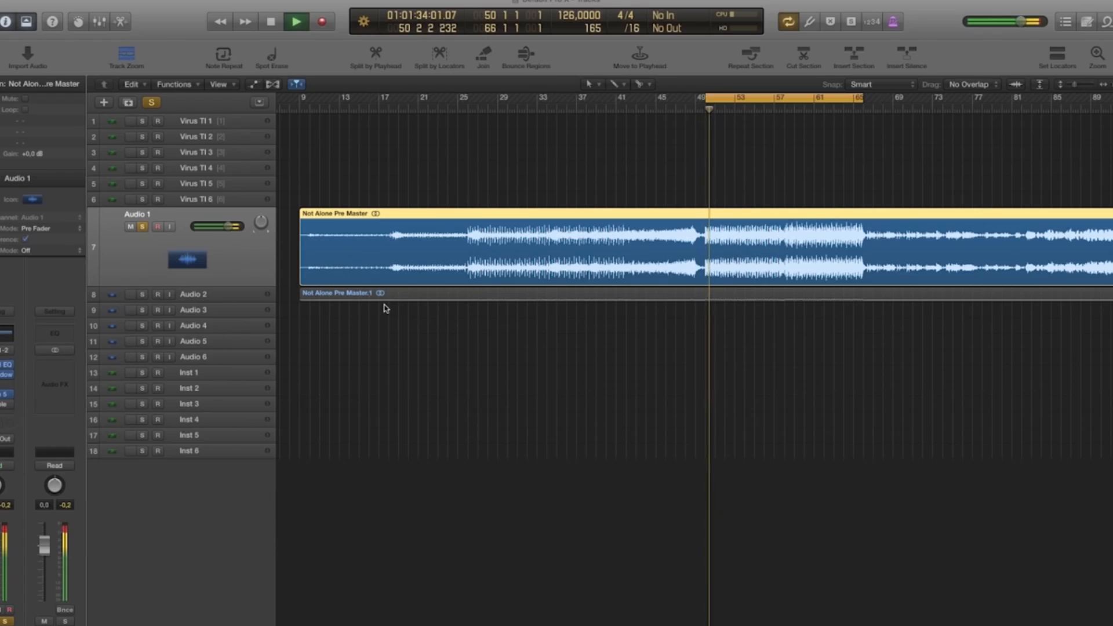
click(782, 109)
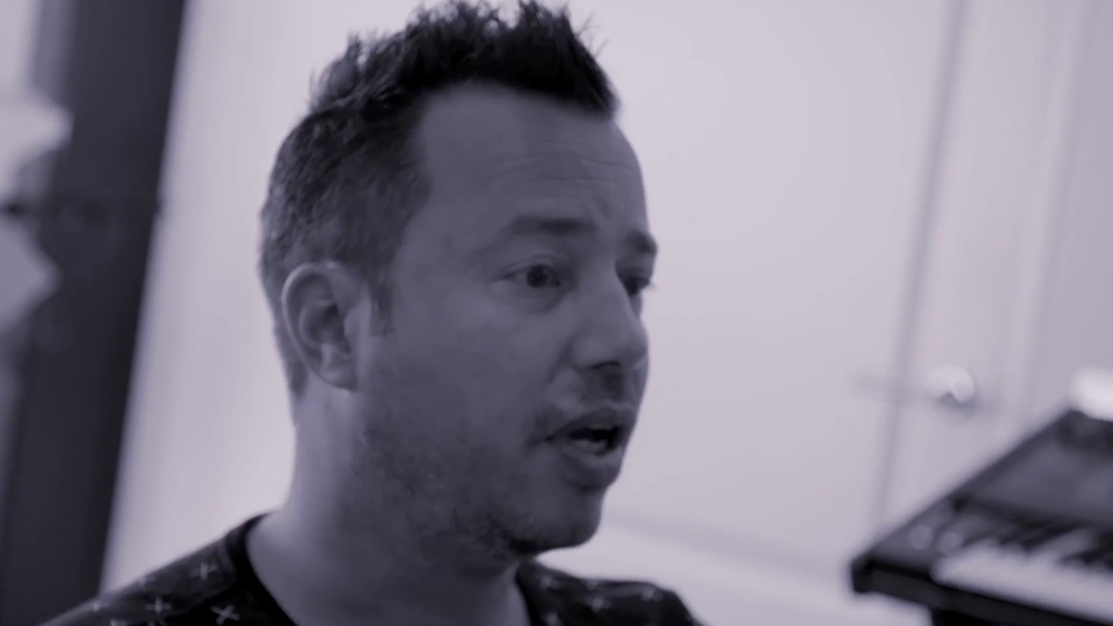
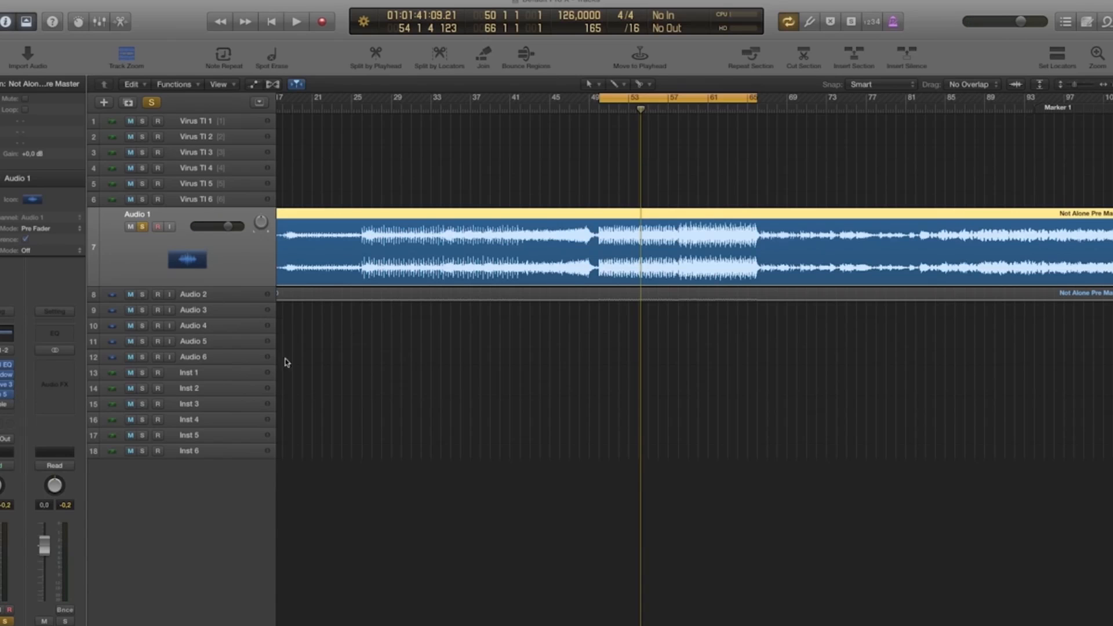
Check the UAD Neve 33609SE settings on Audio 1, close its window, and switch Audio 1 from soloed to muted.
click(2, 386)
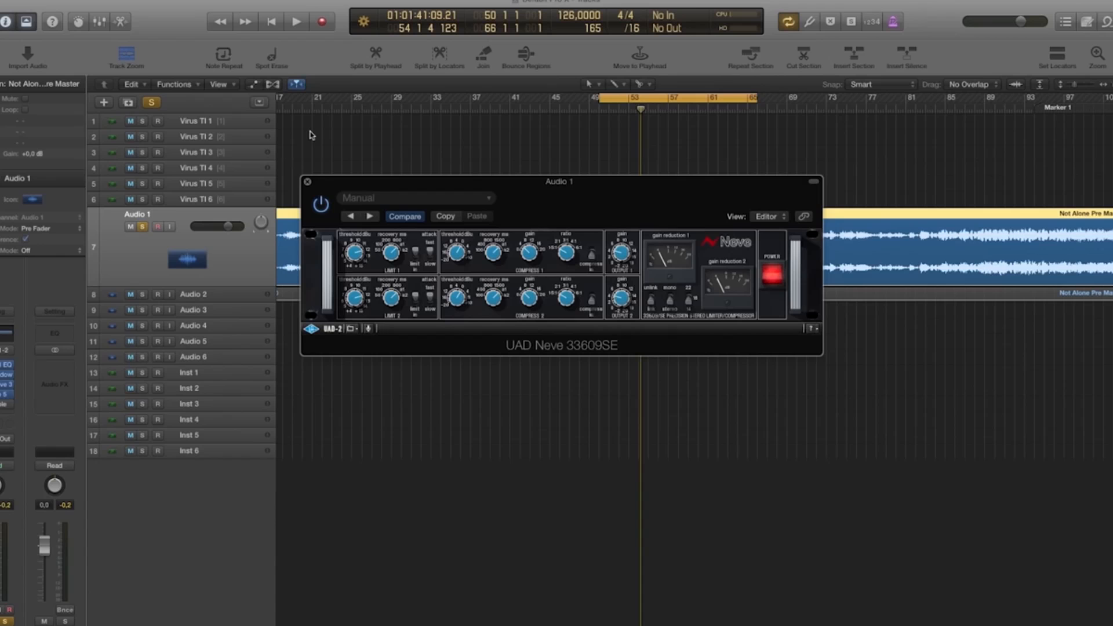
click(307, 183)
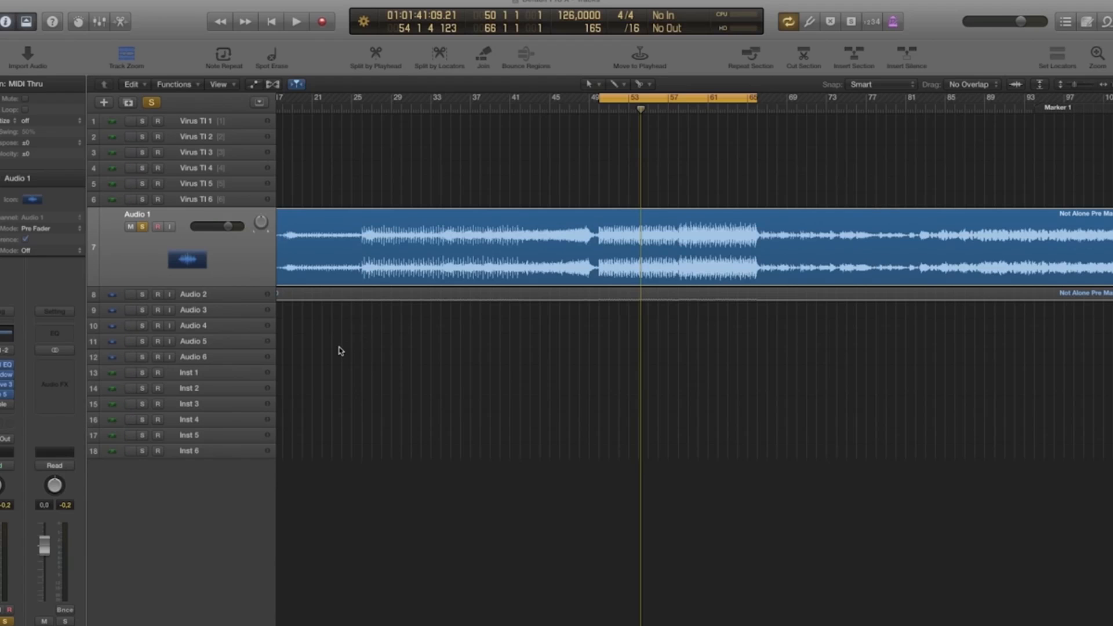
click(142, 227)
click(131, 226)
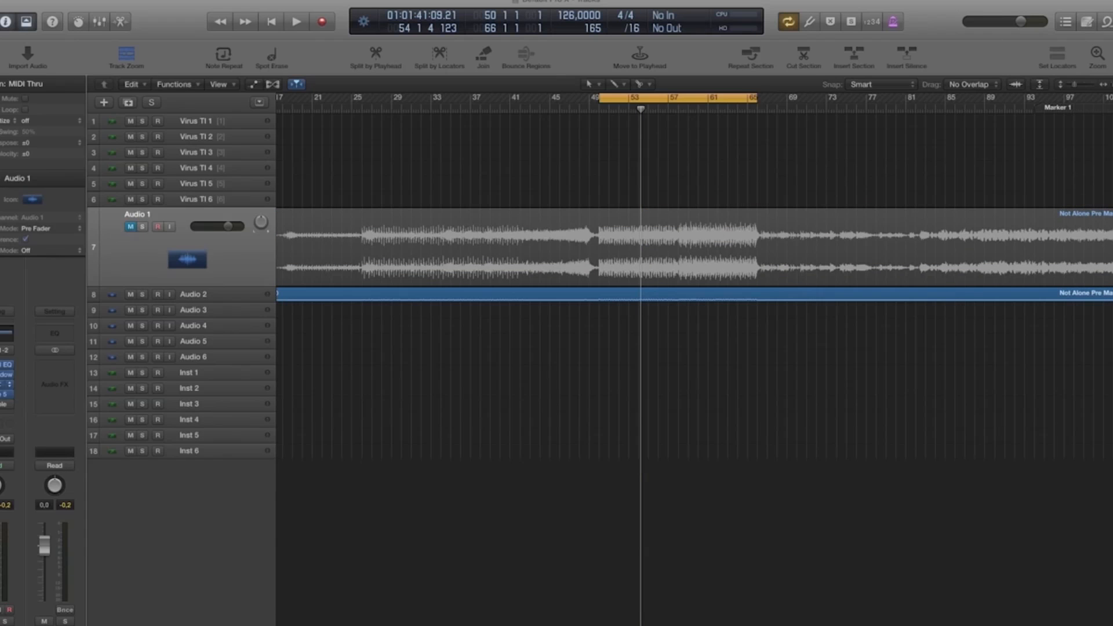
Open the first Channel EQ on Audio 1, turn on its analyzer, and play a short passage of the loop.
click(2, 365)
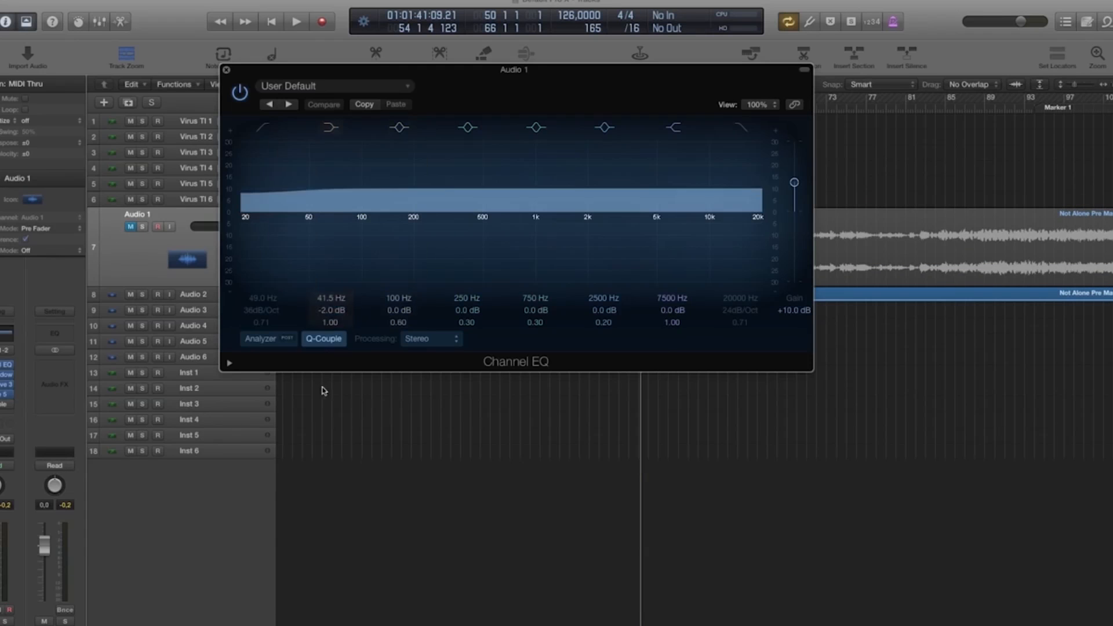
click(255, 339)
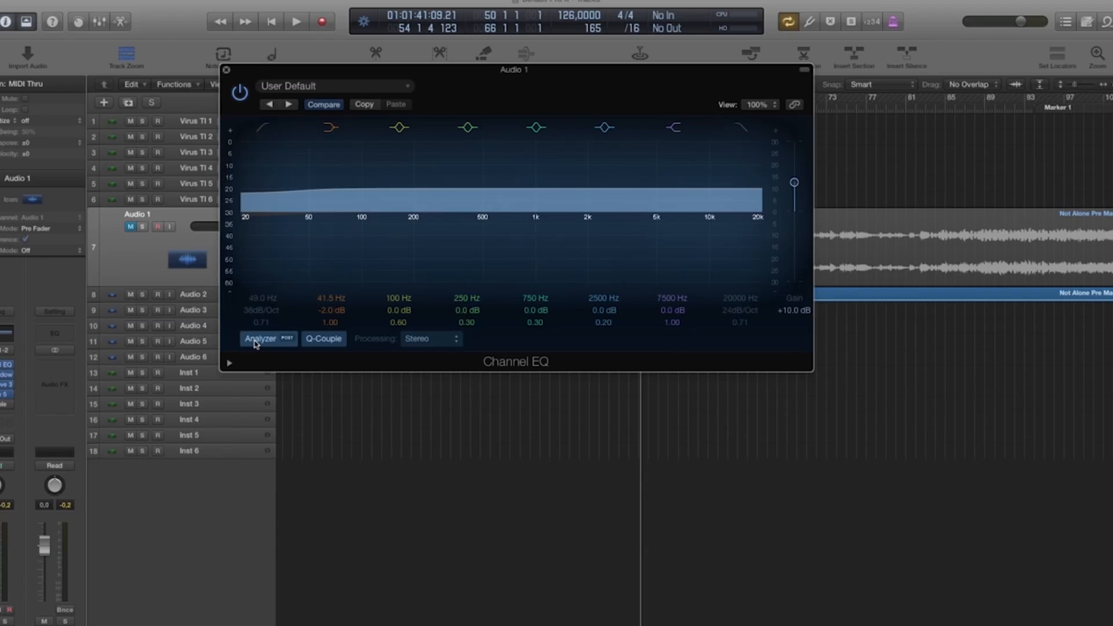
key(space)
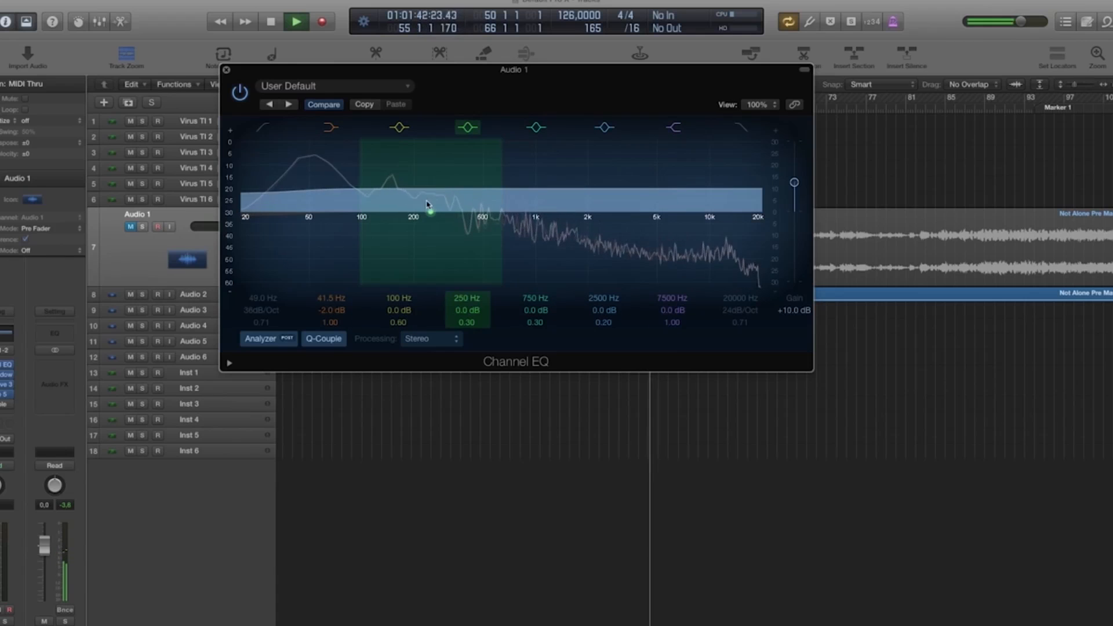
key(space)
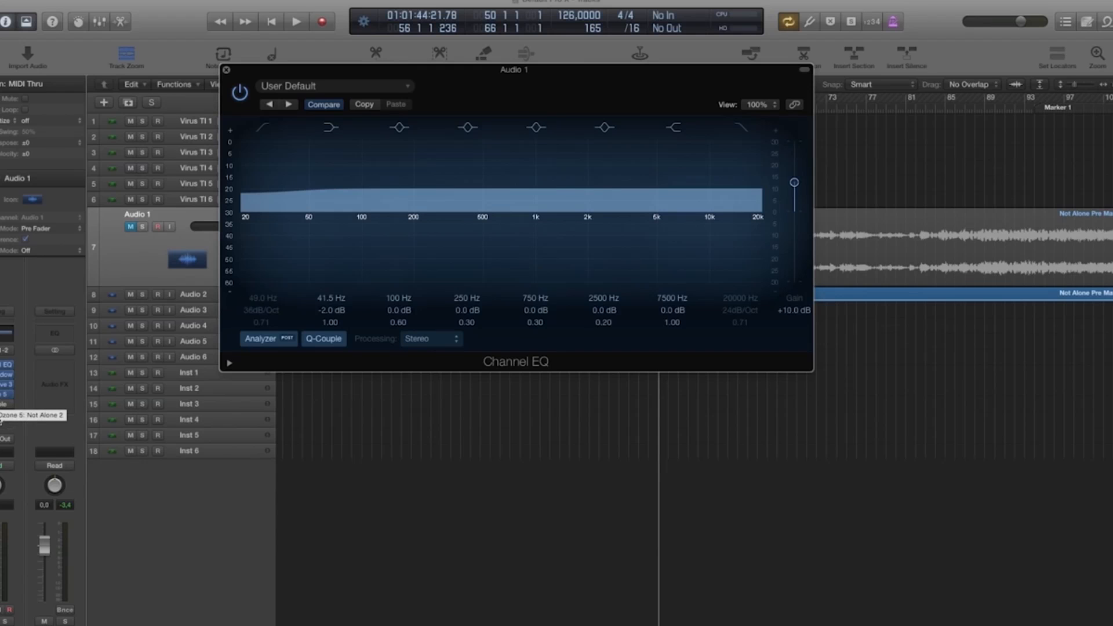
Insert a second Channel EQ at the end of Audio 1's effects chain and briefly play the loop with it open.
click(2, 412)
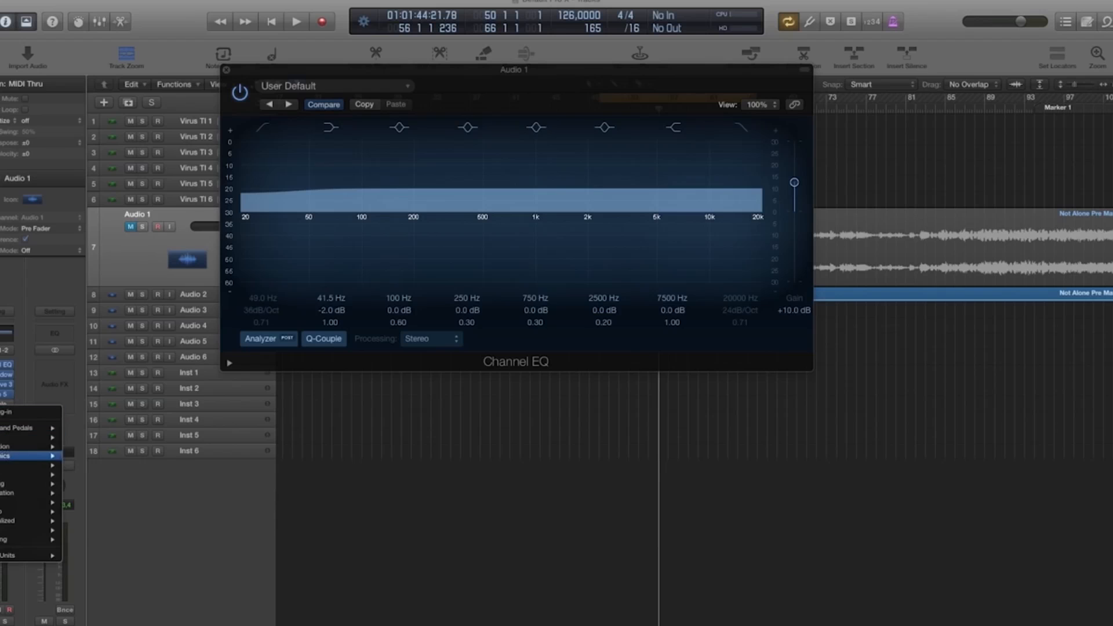
mouse_move(52, 465)
mouse_move(139, 465)
click(176, 466)
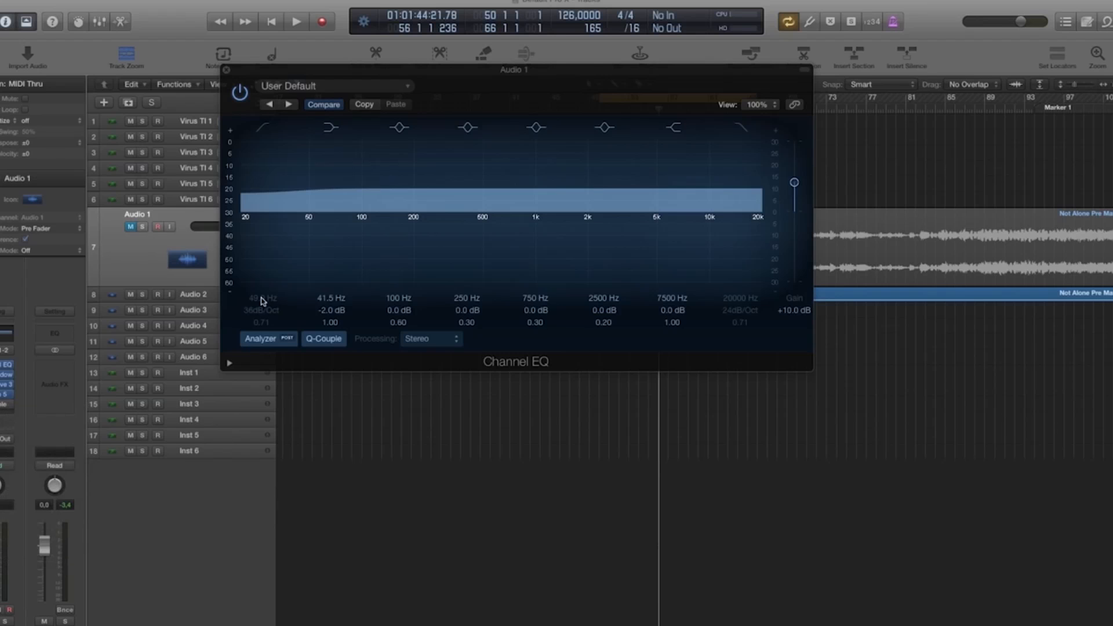
drag(236, 32, 618, 85)
key(space)
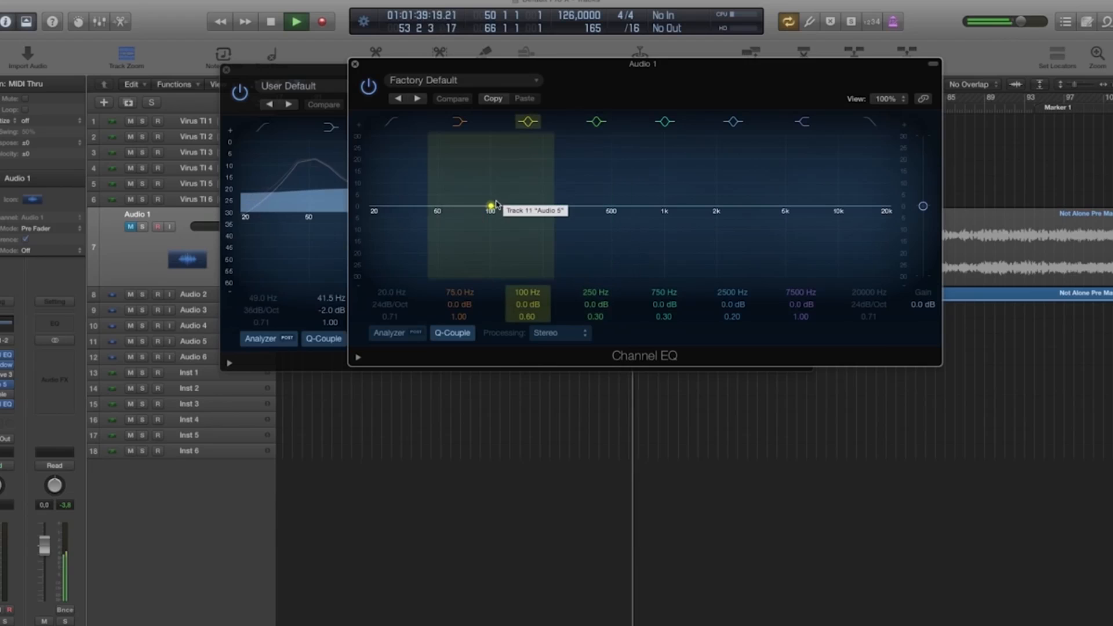
key(space)
Shape the new EQ's 250 Hz band into a -9.0 dB cut at 152 Hz with Q 0.64, and play the loop.
drag(560, 207, 523, 209)
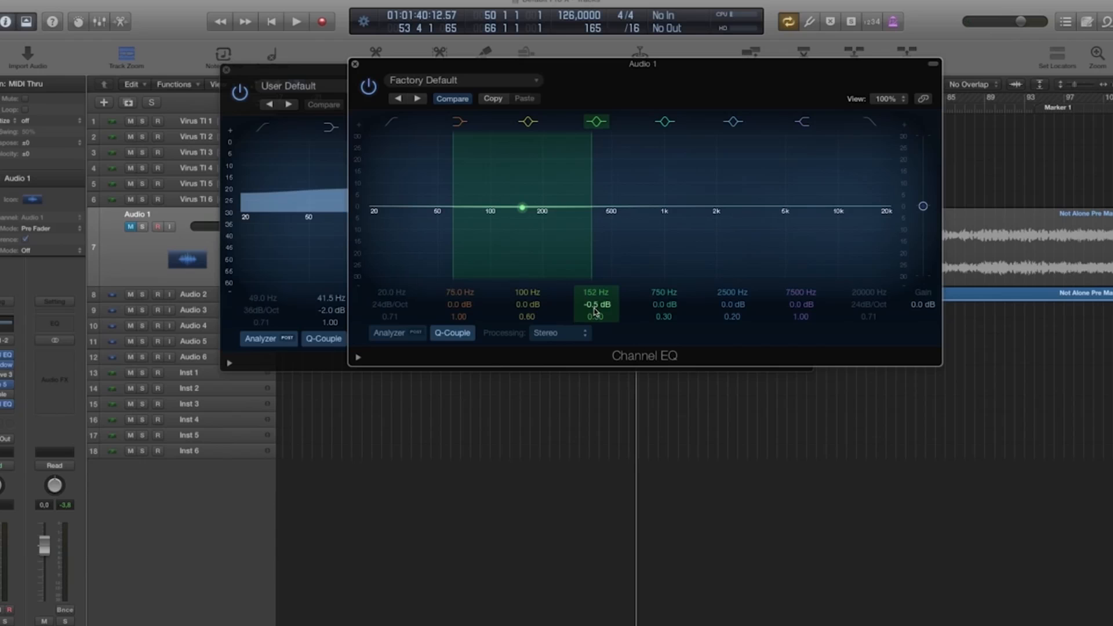
drag(595, 317, 595, 261)
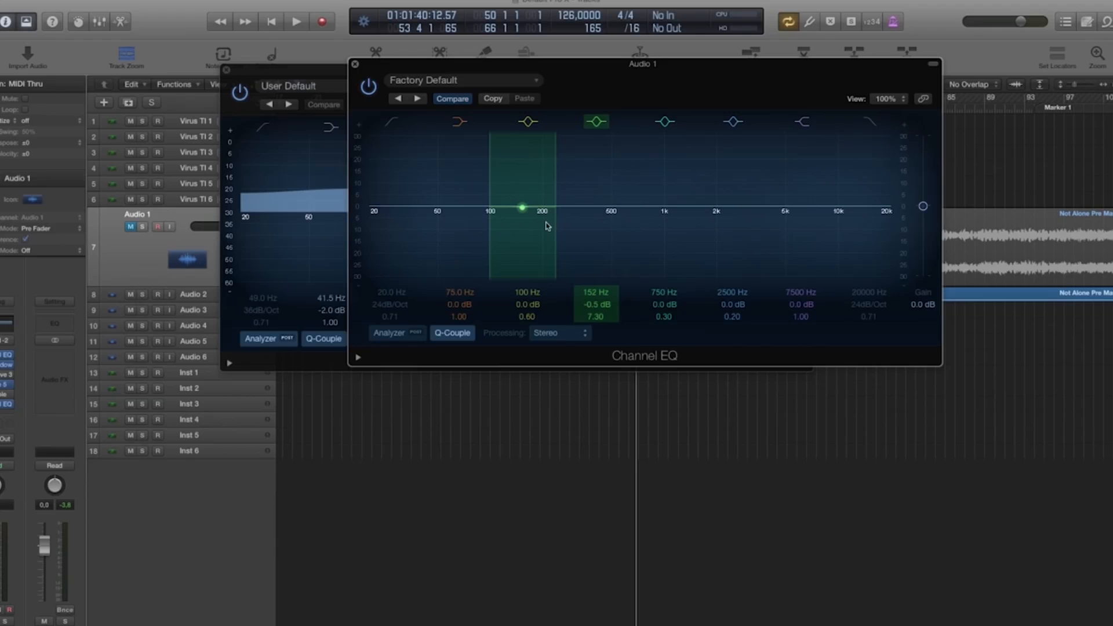
mouse_move(595, 308)
mouse_down()
mouse_move(595, 347)
mouse_move(598, 306)
mouse_move(598, 333)
mouse_up()
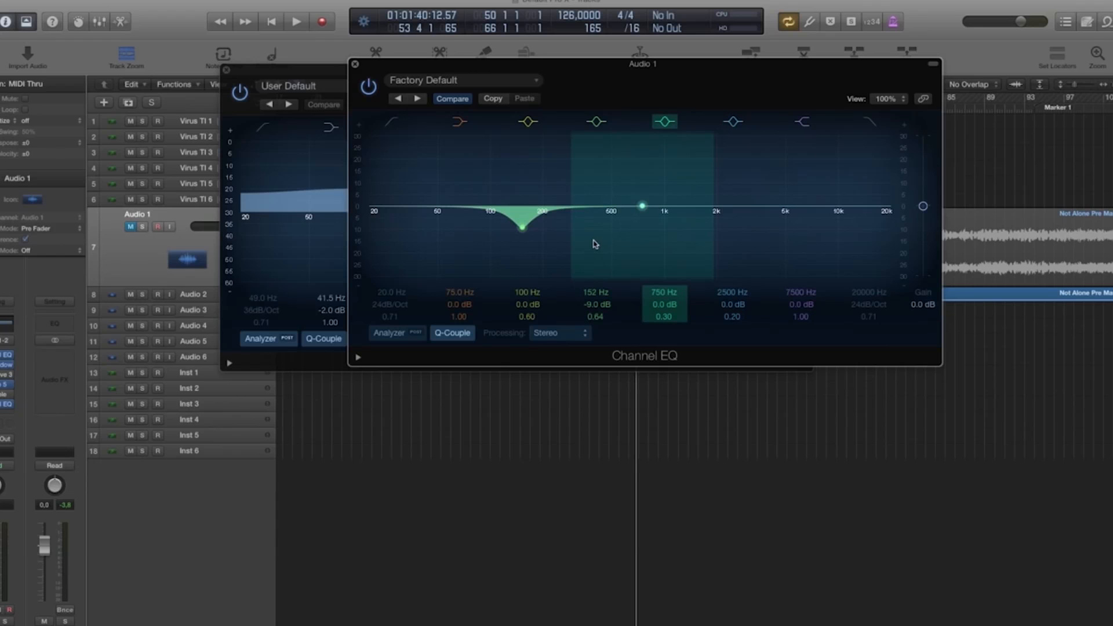
key(space)
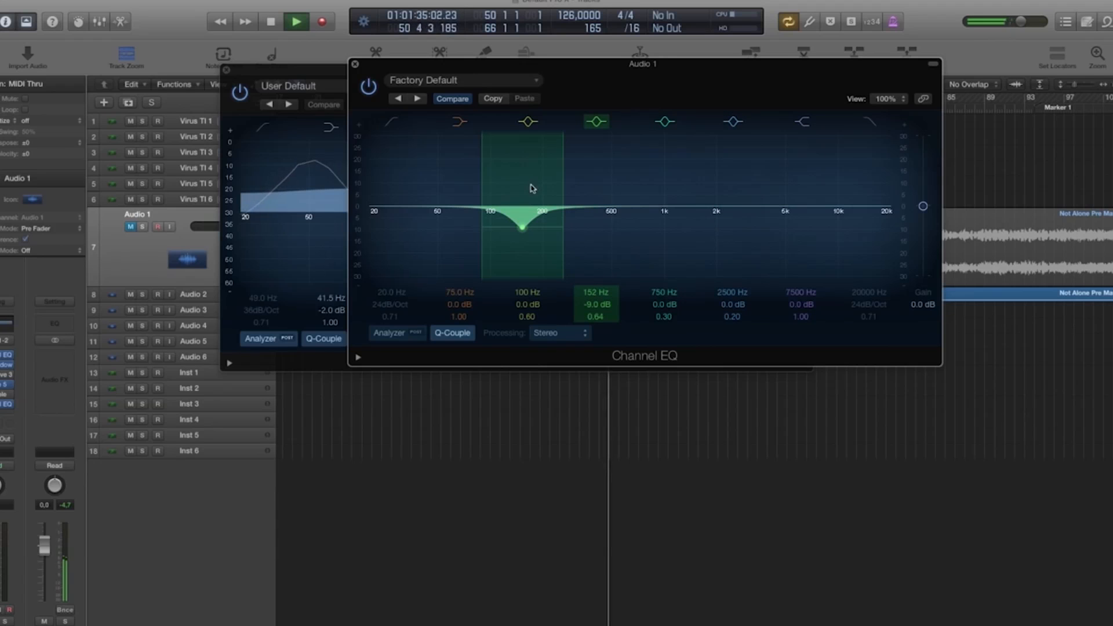
key(space)
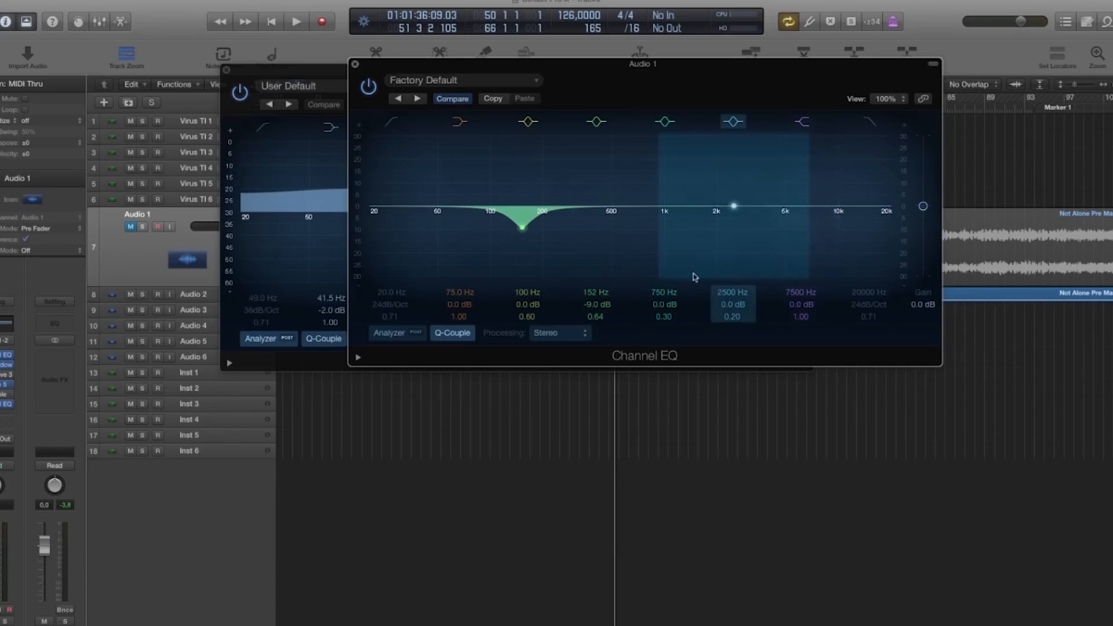
Boost the new EQ's 750 Hz band by 2.5 dB, 2500 Hz by 5.5 dB and 7500 Hz by 4.5 dB, and start playback.
drag(664, 305, 666, 303)
drag(732, 305, 800, 298)
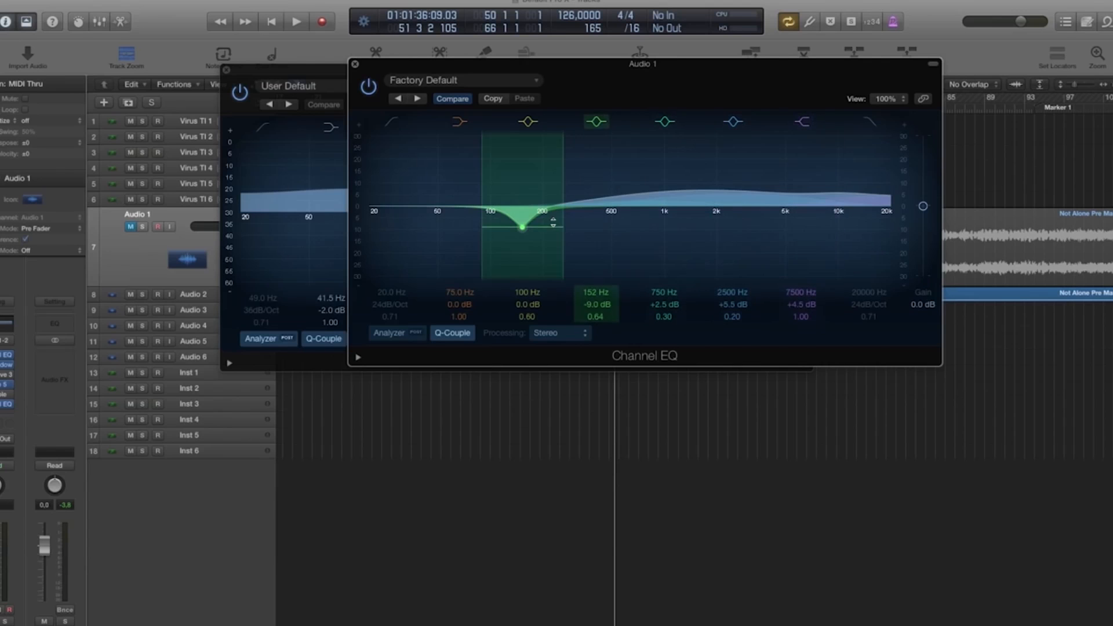
key(space)
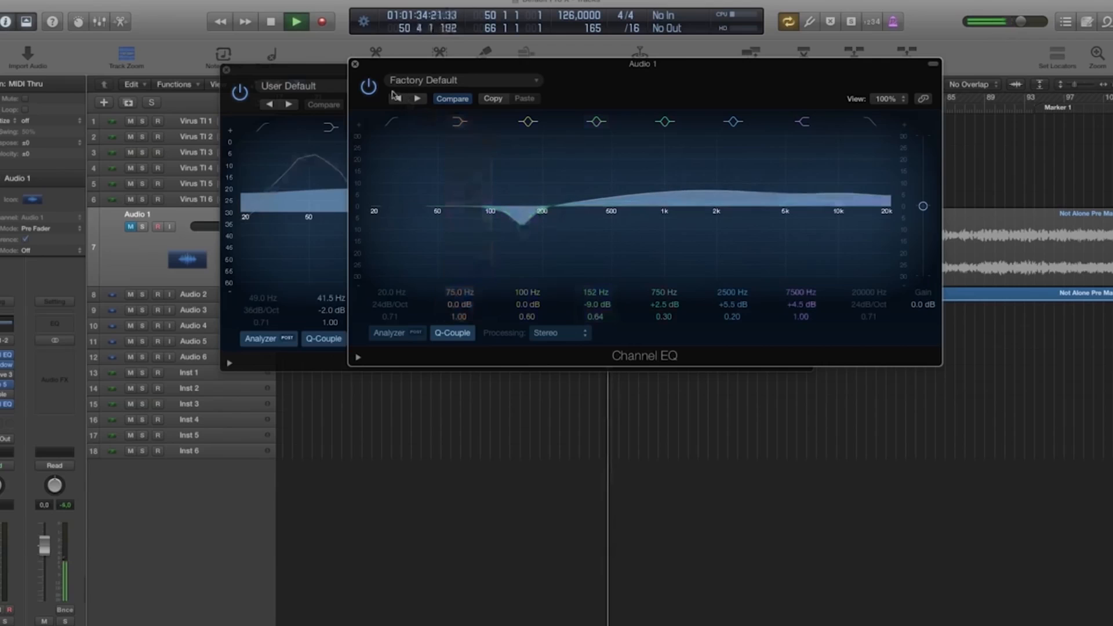
Close the first Channel EQ's window, reposition the second one, bypass it during playback, and stop the loop.
click(227, 70)
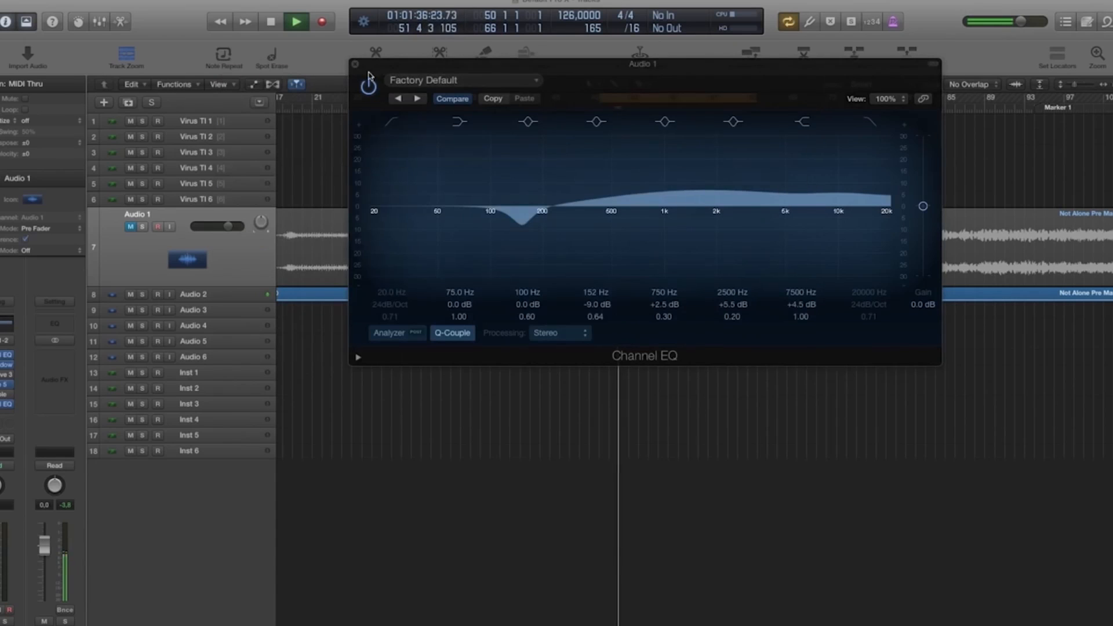
drag(390, 69, 406, 347)
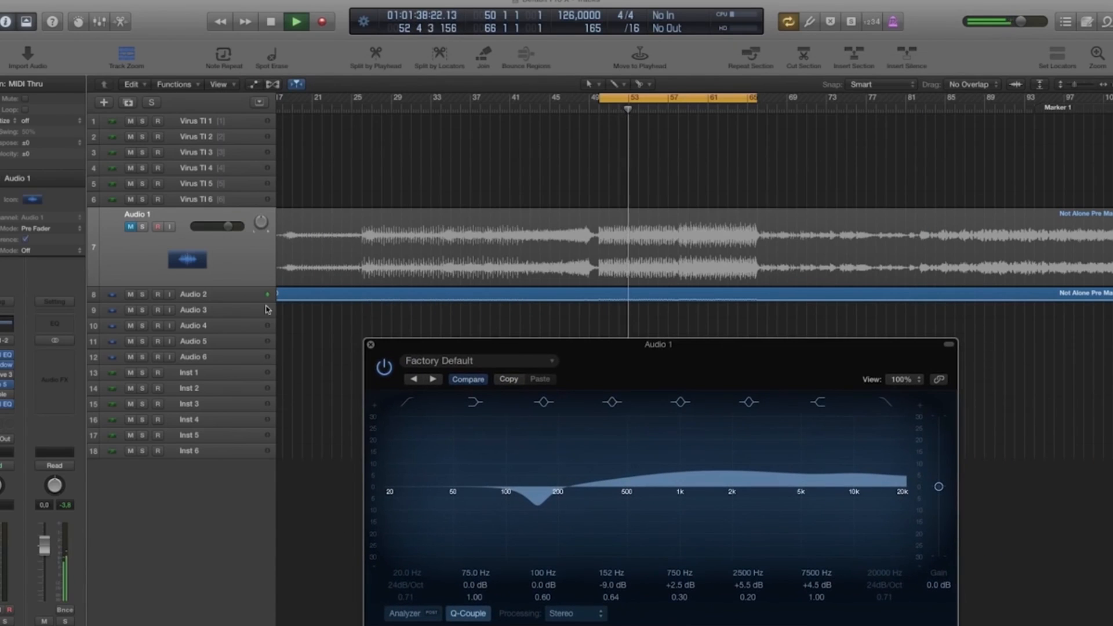
click(231, 262)
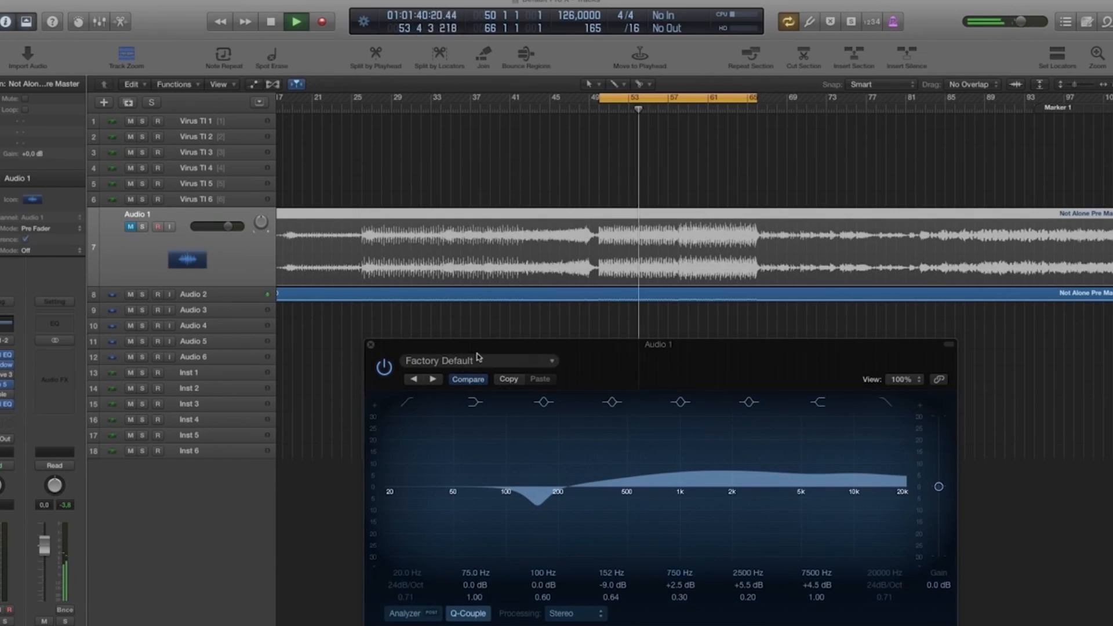
drag(578, 344, 559, 246)
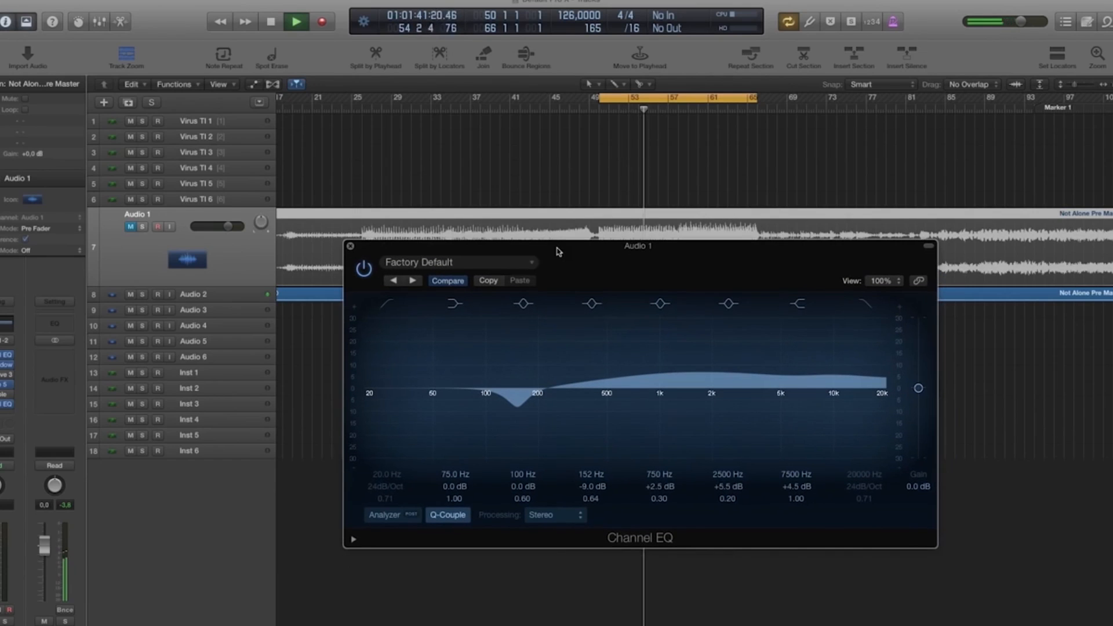
click(363, 269)
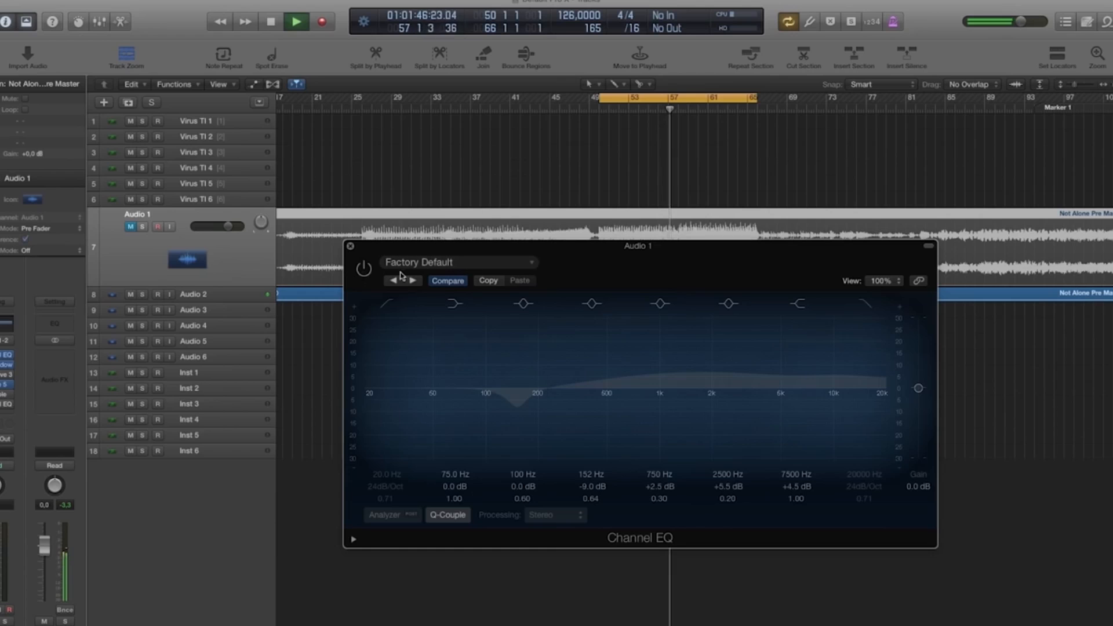
key(space)
Unmute Audio 1, mute Audio 2, and review the bypassed second Channel EQ's curve before closing its window.
click(130, 226)
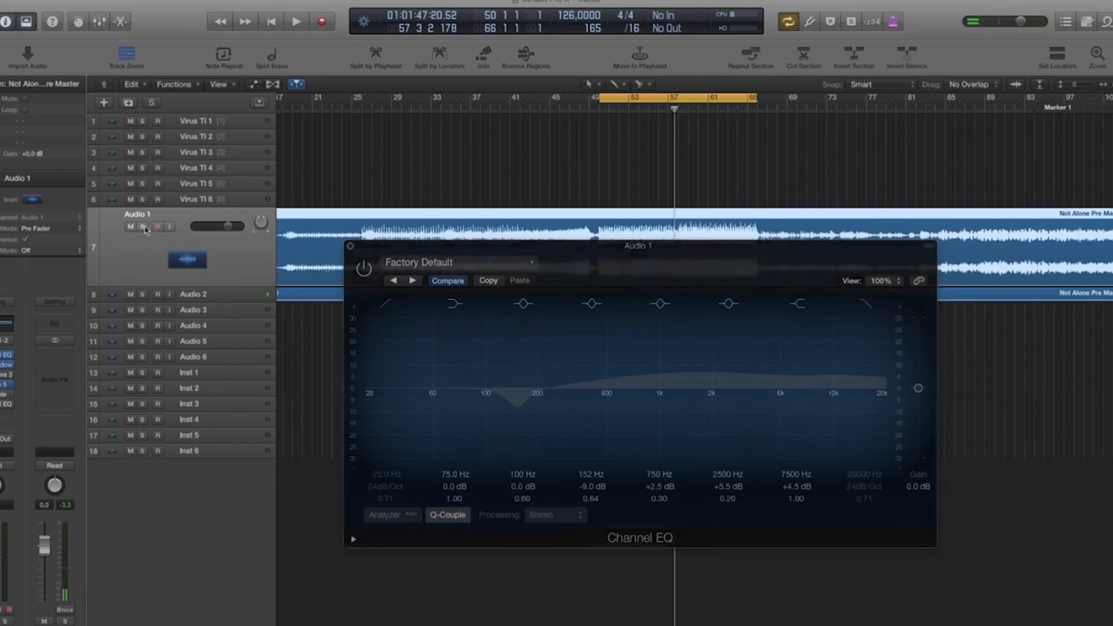
click(350, 246)
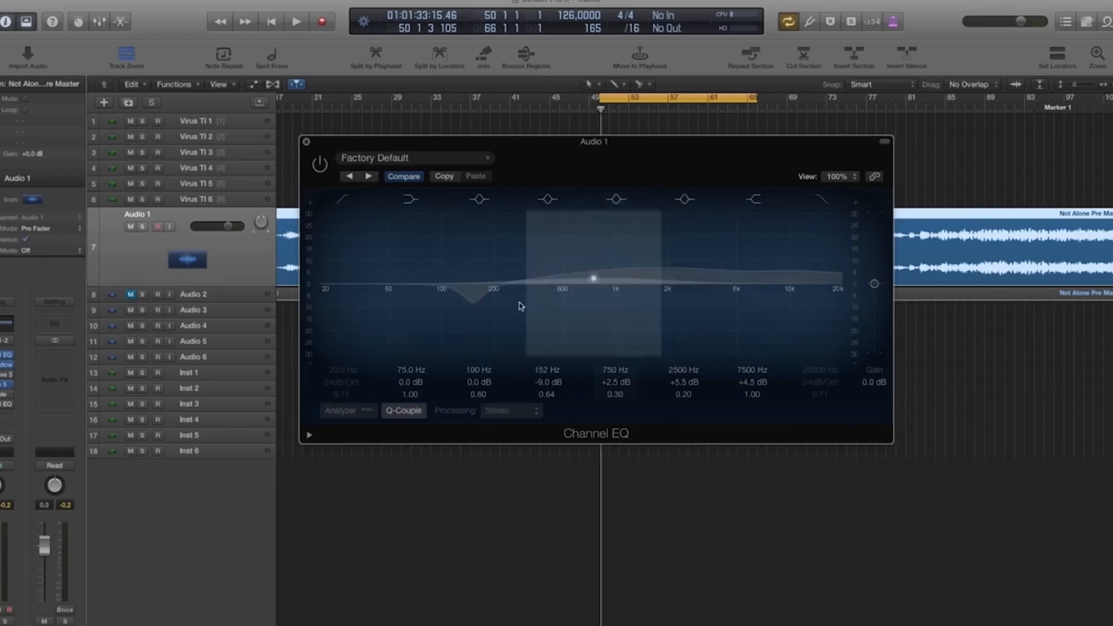
drag(520, 305, 492, 302)
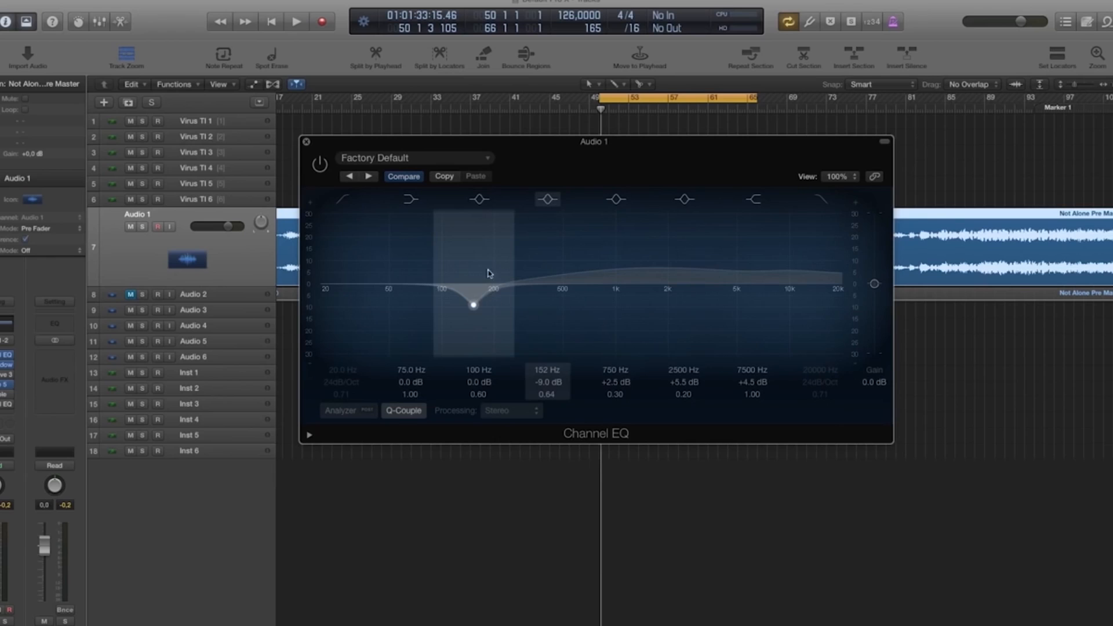
drag(569, 148, 541, 128)
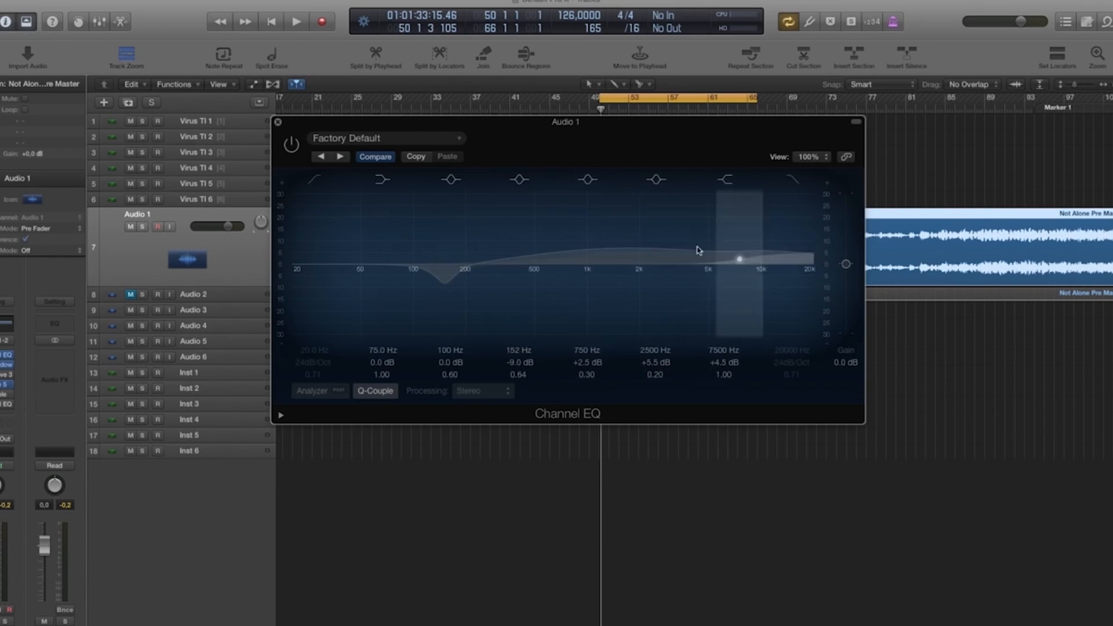
click(278, 123)
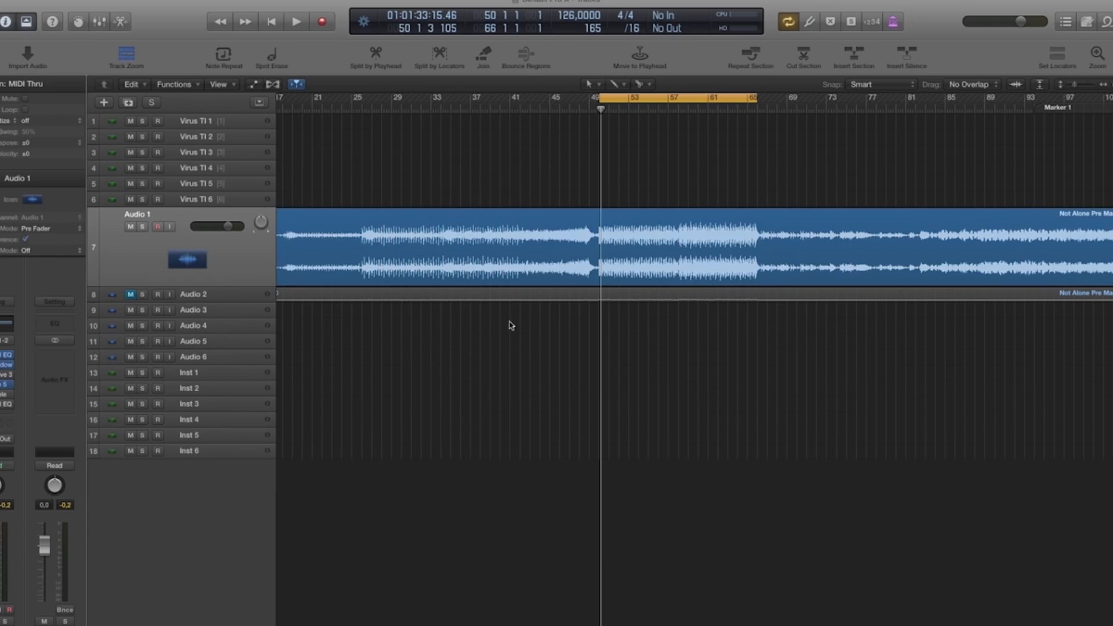
Select the Audio 1 region, play the loop, and reopen the second Channel EQ with its processing enabled.
click(551, 221)
key(space)
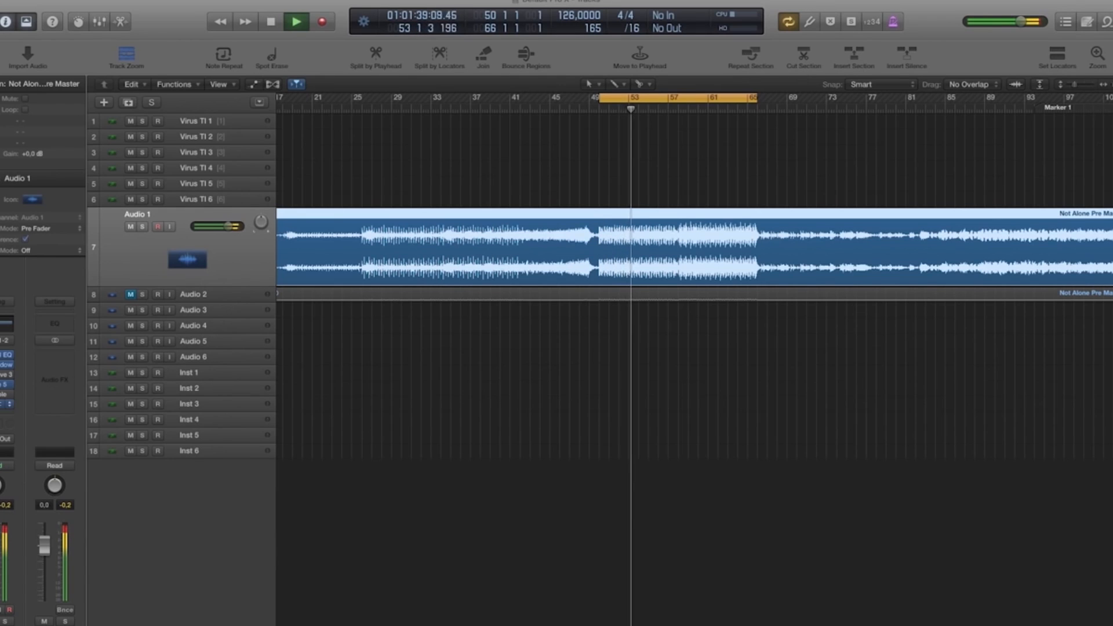
click(3, 404)
key(space)
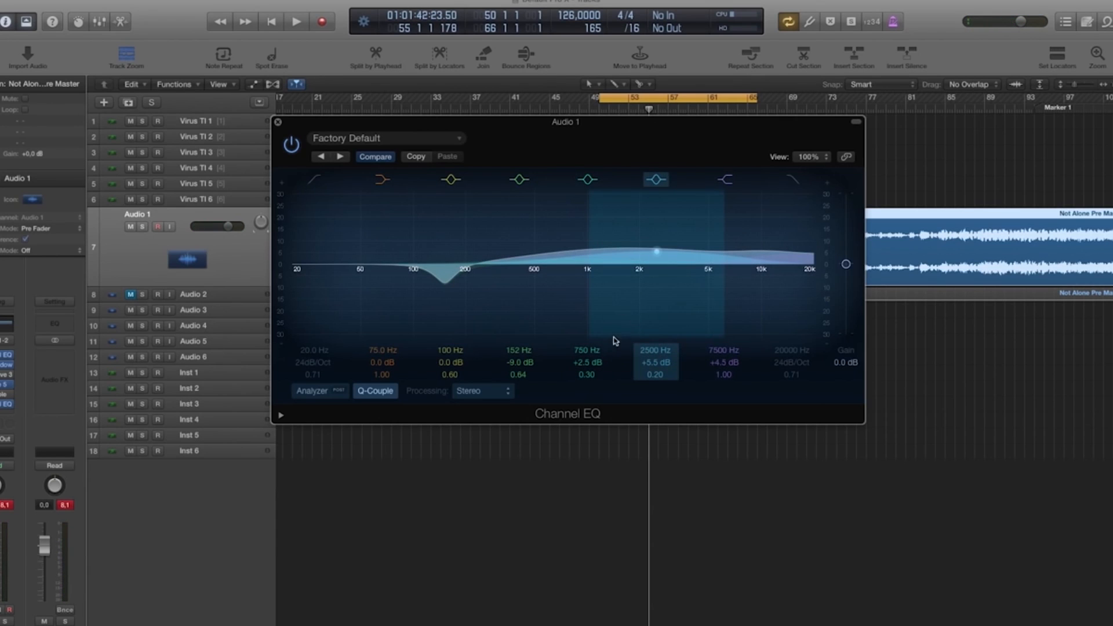
Ease the second EQ's bands to -5.5 dB at 152 Hz, +1.5 dB at 750 Hz and +4.0 dB at 2500 Hz.
key(space)
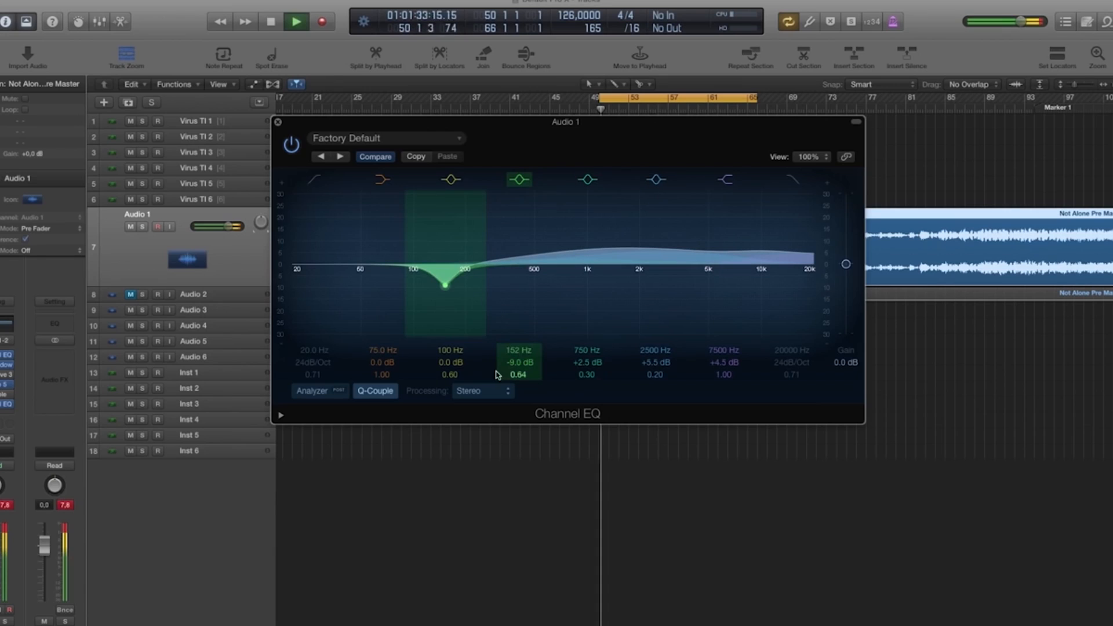
key(space)
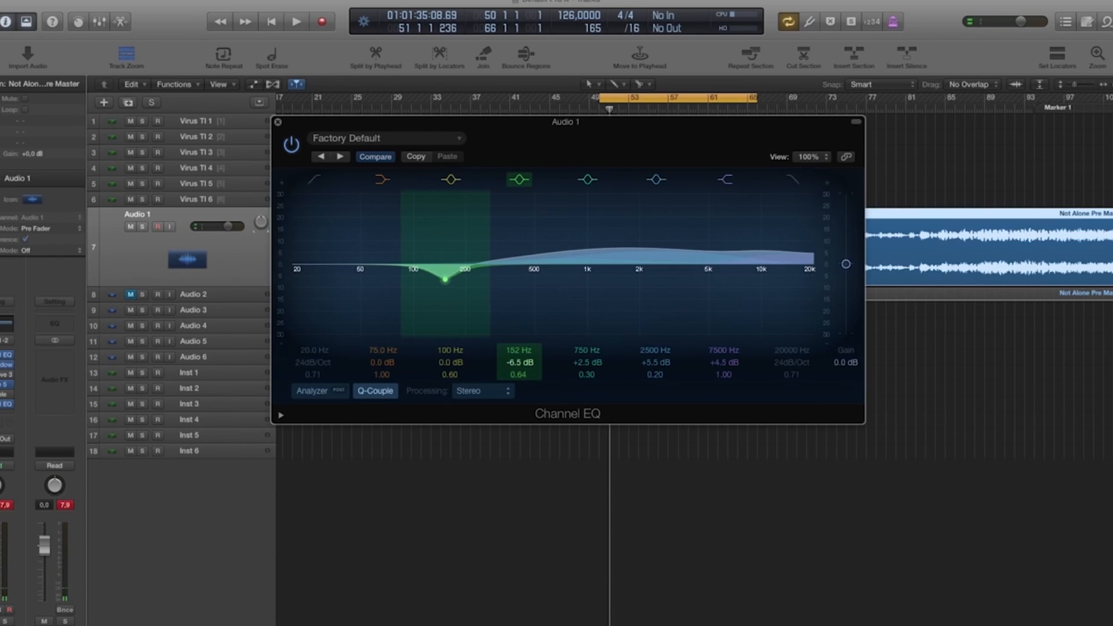
drag(589, 362, 647, 370)
Play the loop and compare Audio 1 with the second Channel EQ bypassed and re-enabled.
key(space)
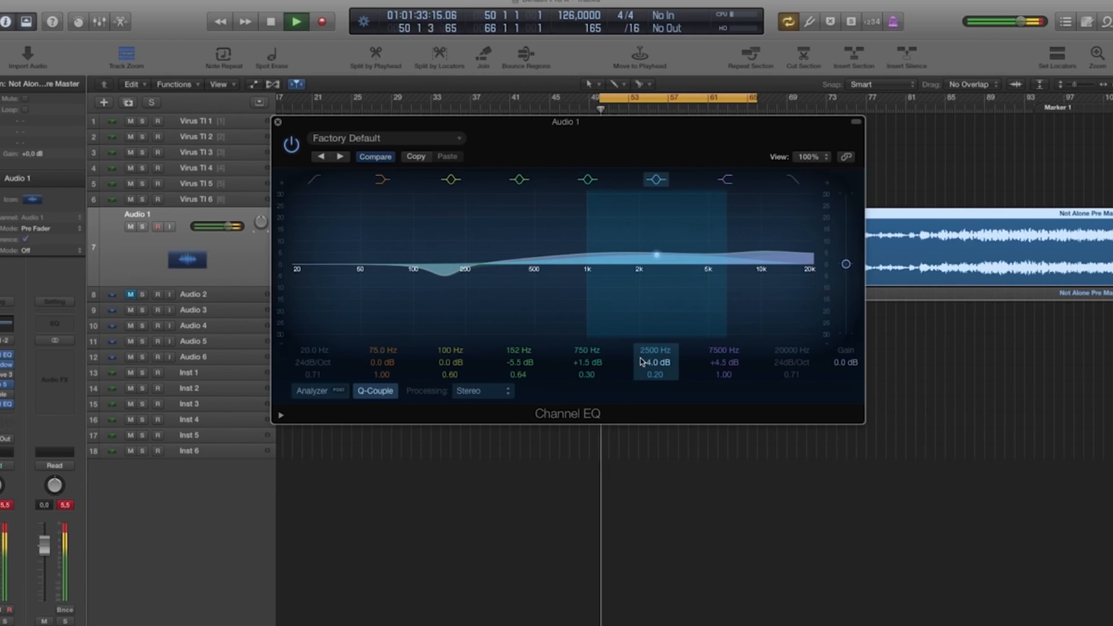
click(291, 144)
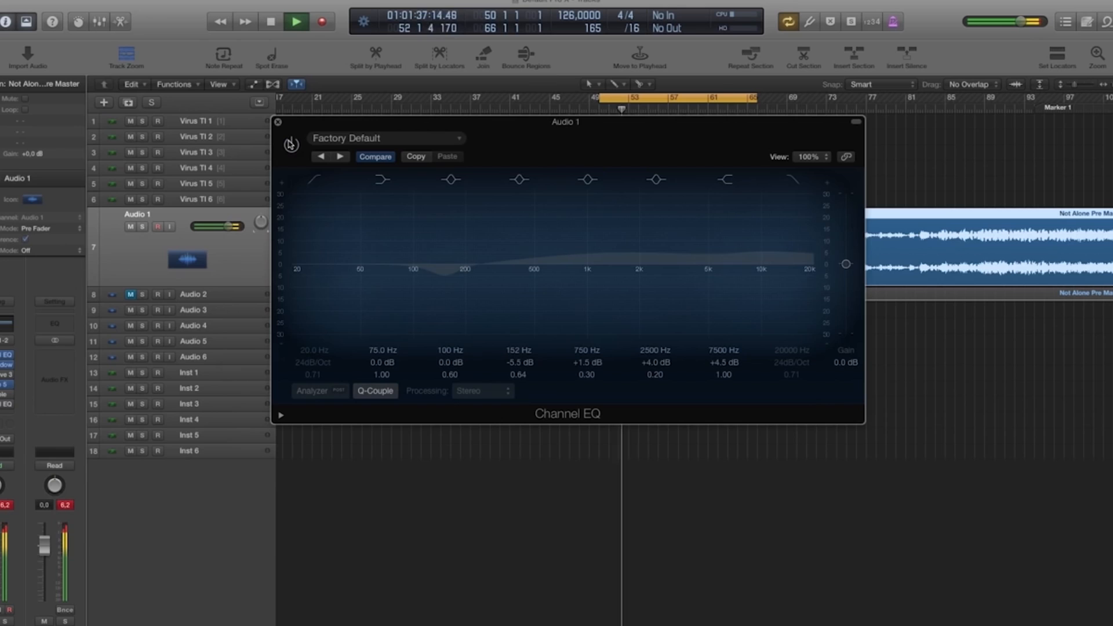
click(291, 145)
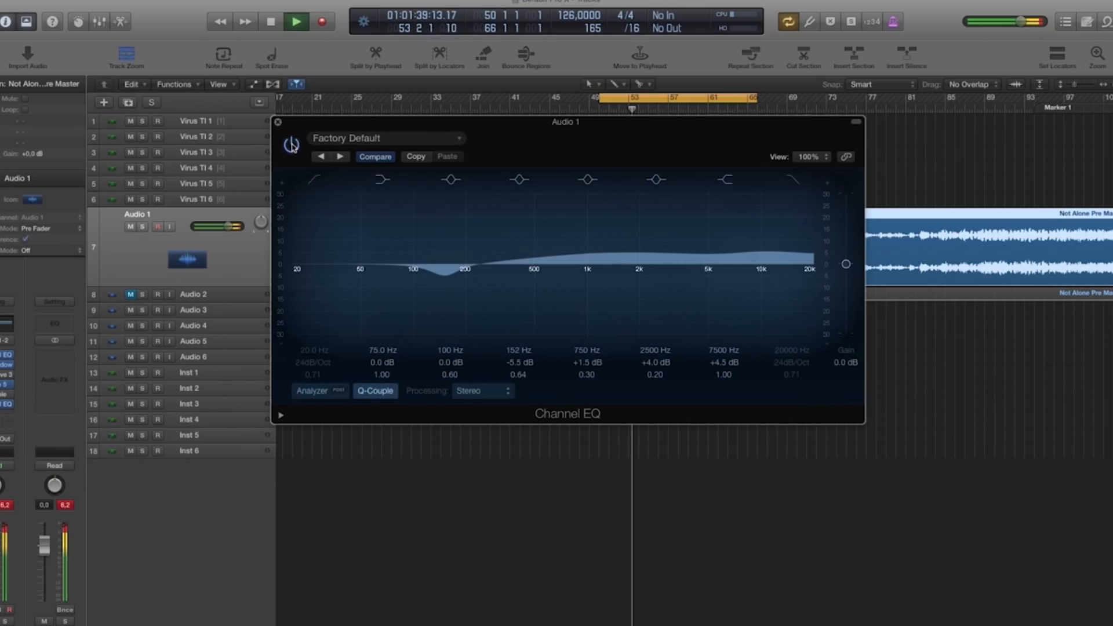
Stop playback and raise the second Channel EQ's 75 Hz low shelf to +2.5 dB.
key(space)
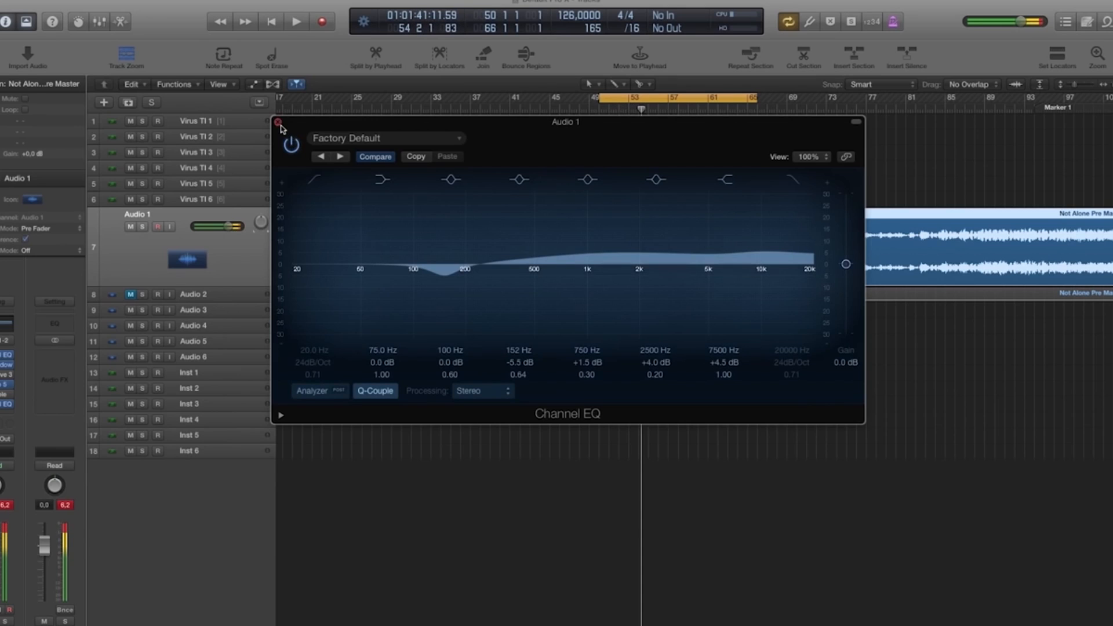
click(278, 122)
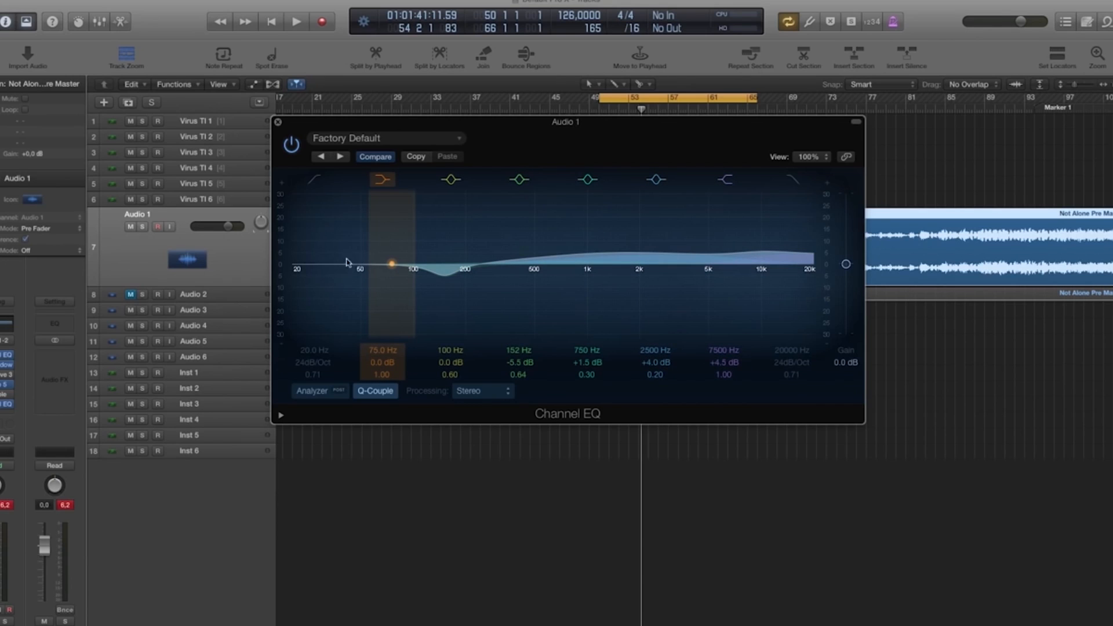
drag(381, 362, 381, 350)
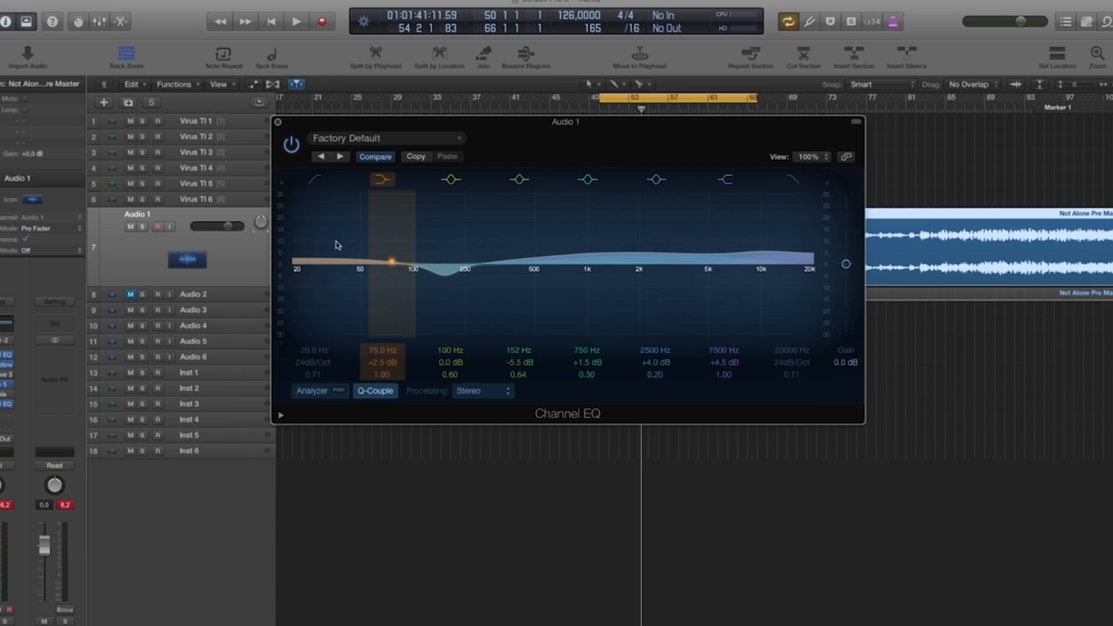
Enable the EQ's low-cut band at about 24 Hz, audition the loop briefly, and close the EQ window.
click(313, 180)
drag(306, 349, 306, 345)
key(space)
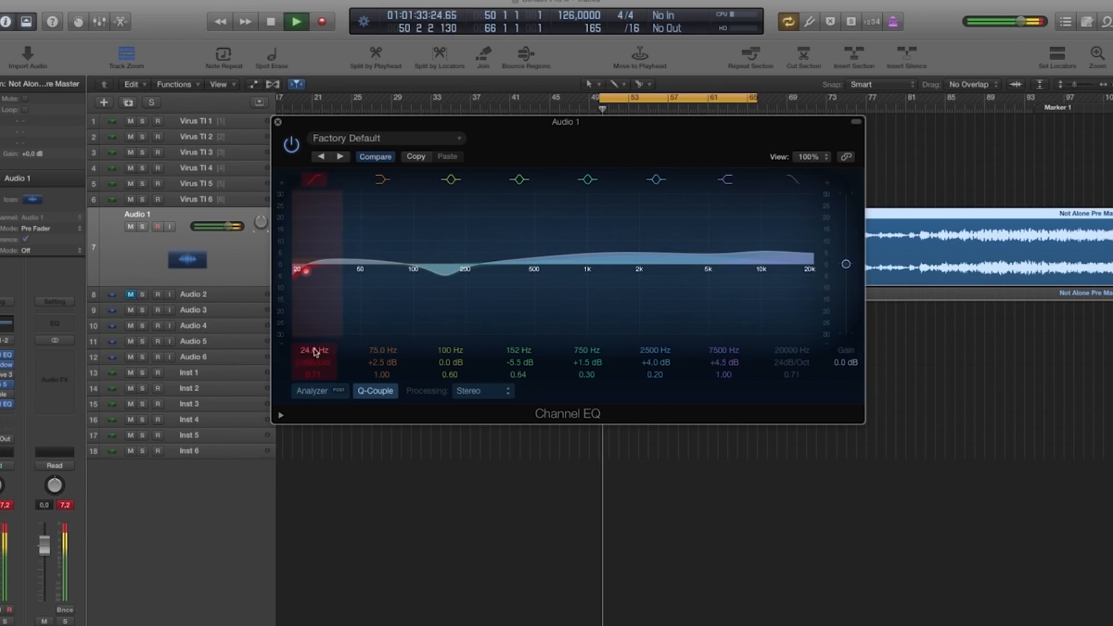
key(space)
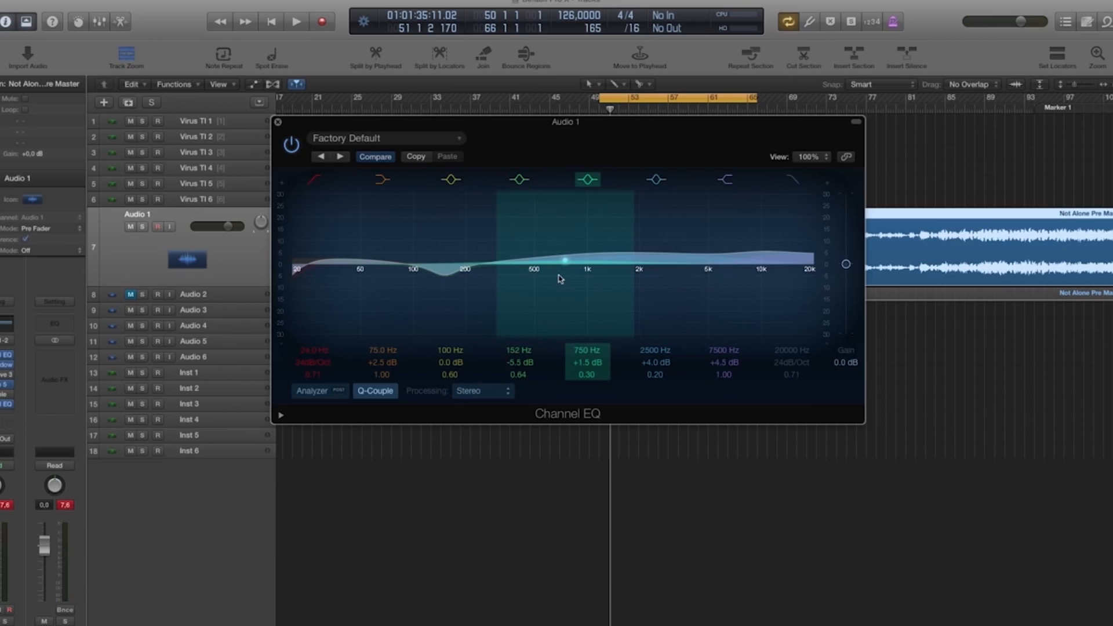
click(278, 122)
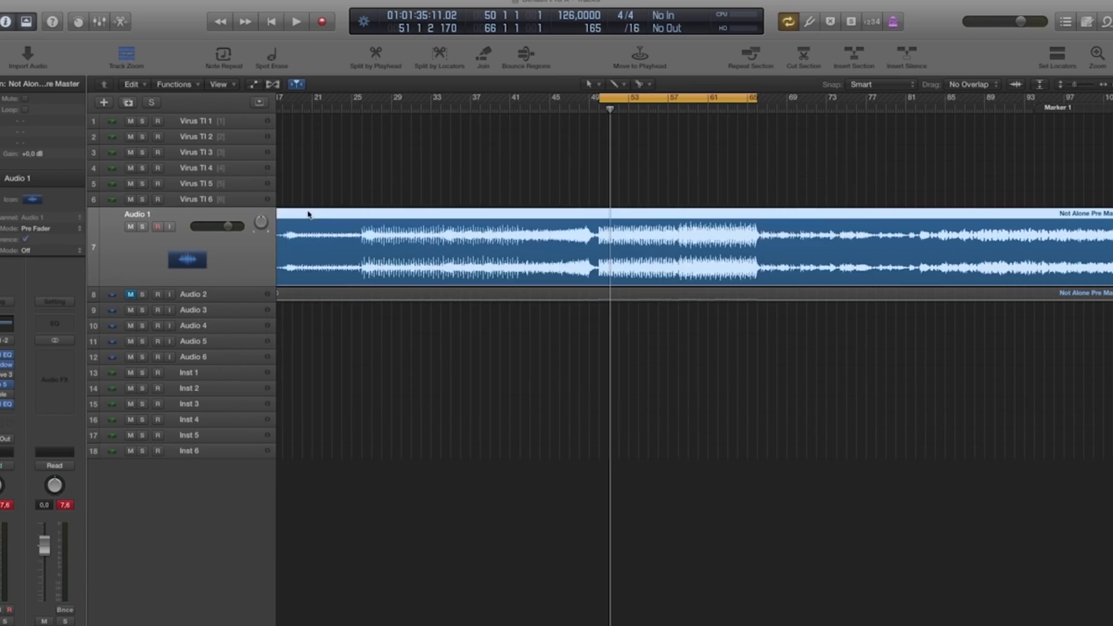